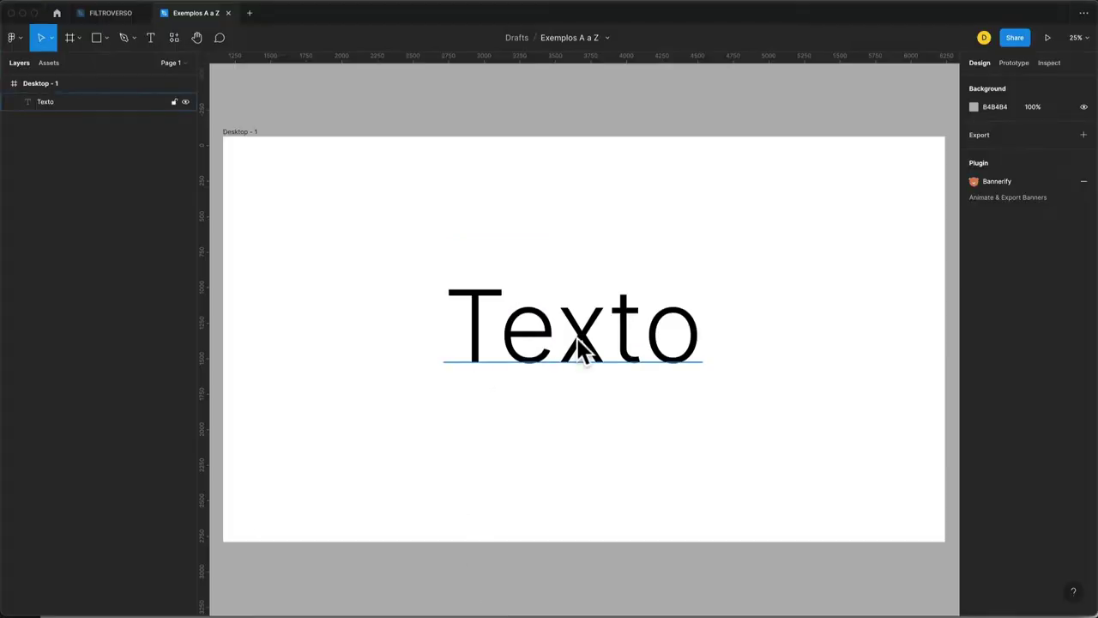
Try the Bold, Extra Bold and Black weights on the Texto text and settle on Regular
click(604, 357)
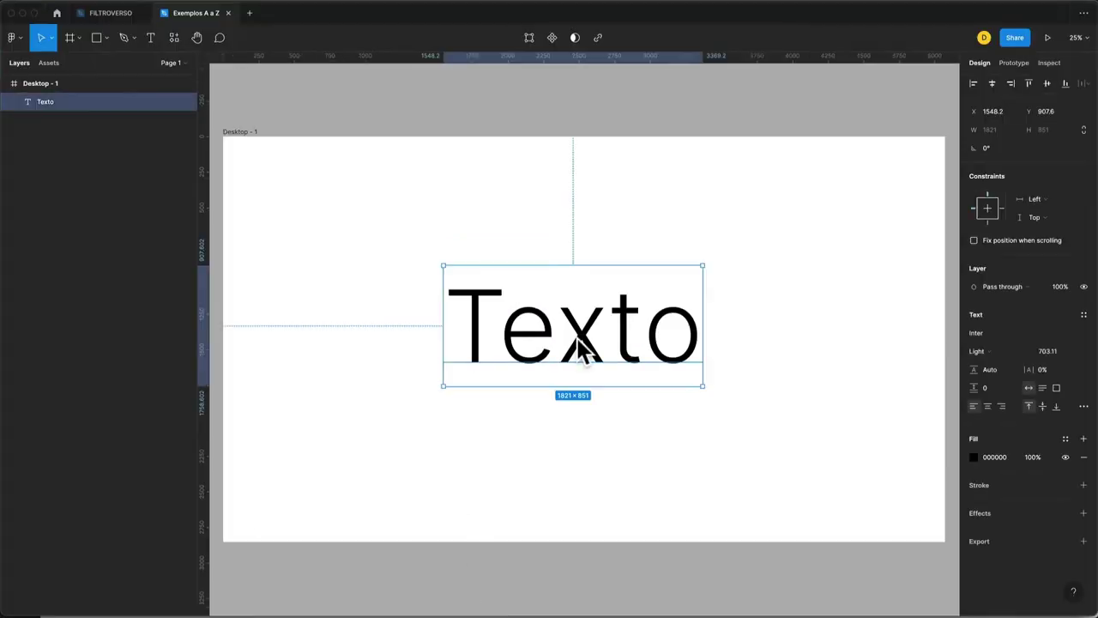
click(1000, 350)
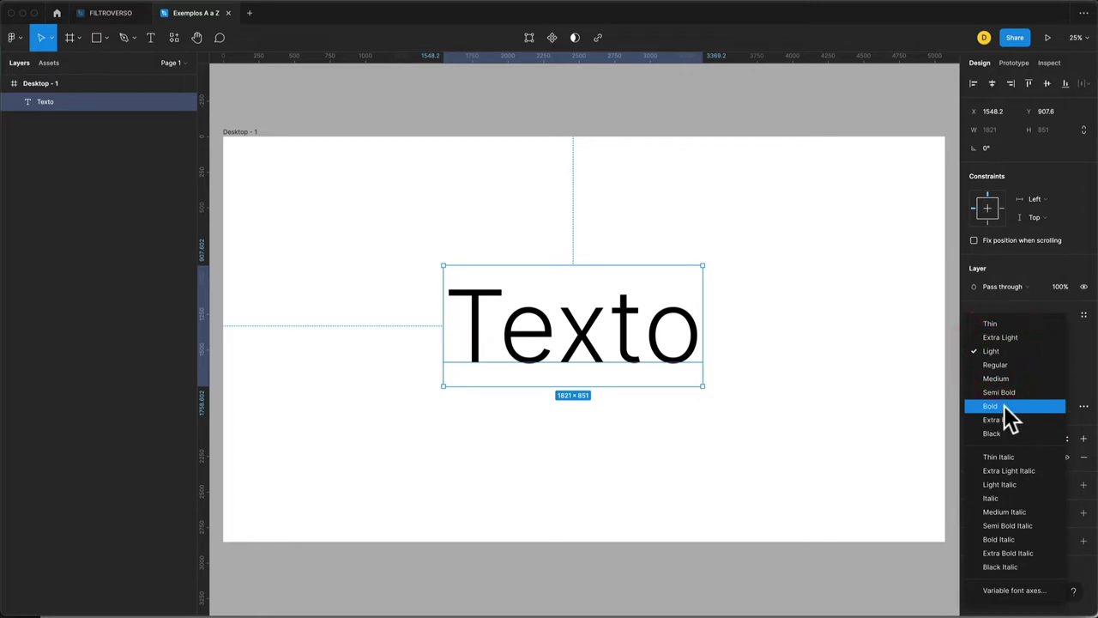
click(1000, 408)
click(994, 350)
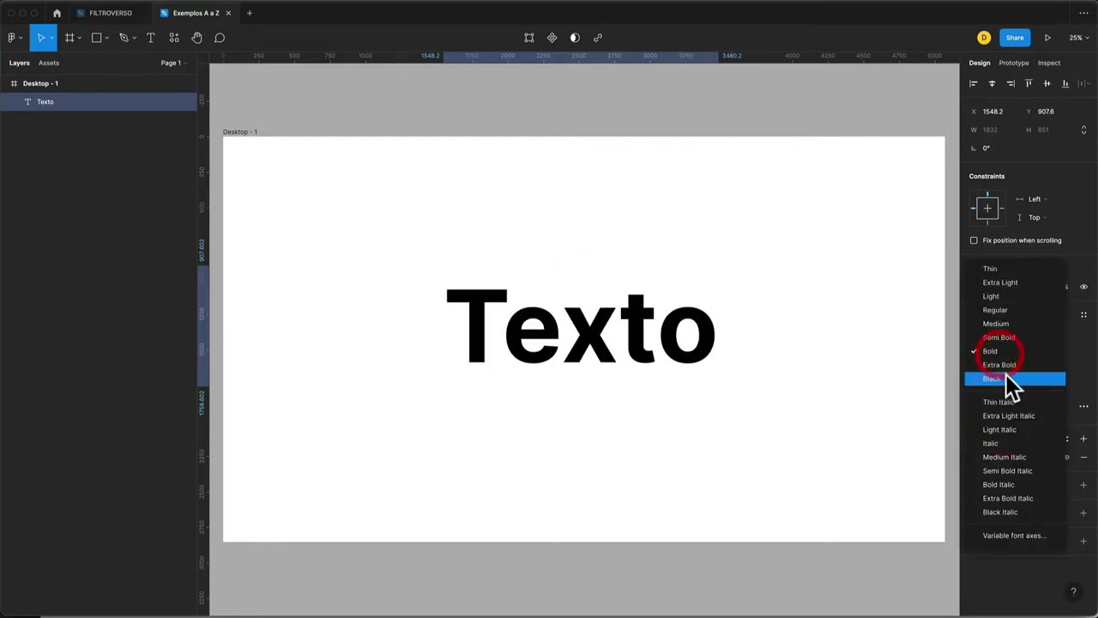
click(1007, 366)
click(999, 352)
click(997, 364)
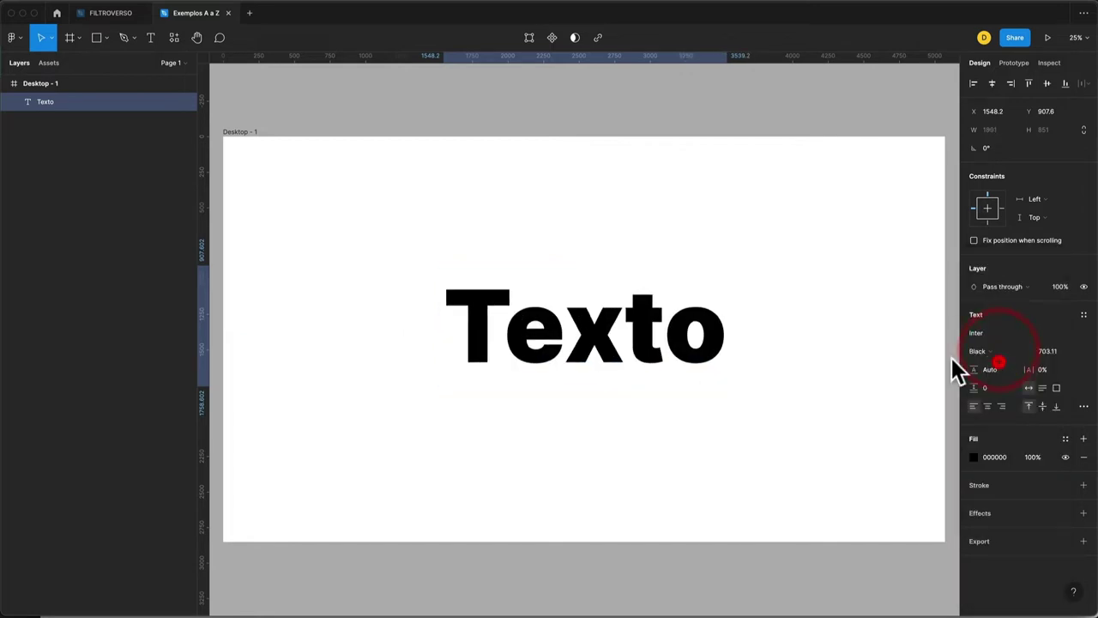
click(992, 351)
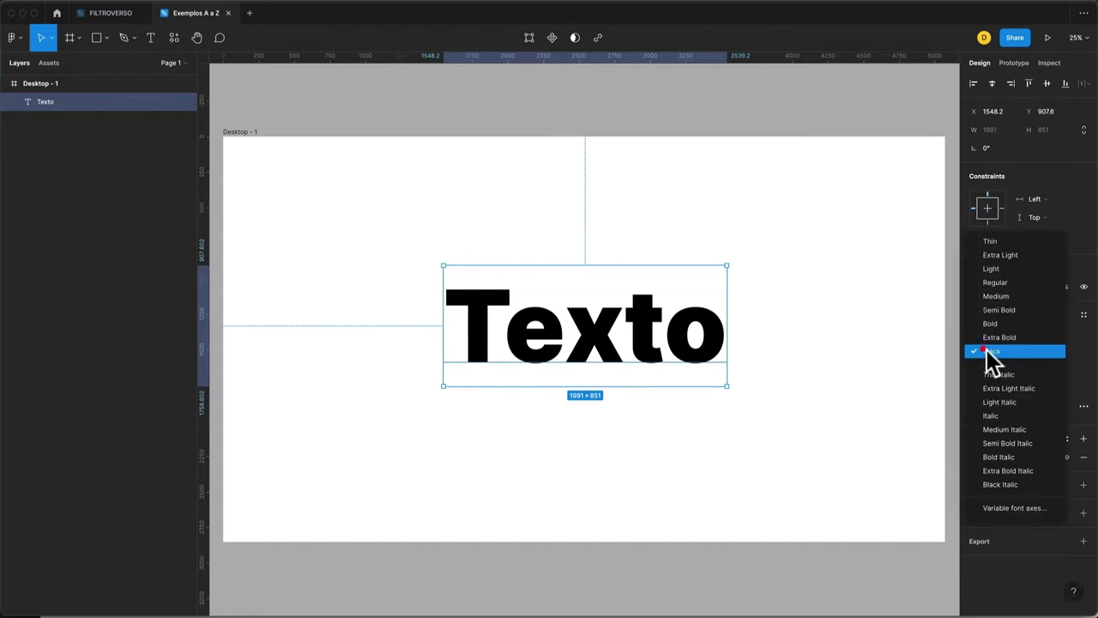
click(999, 282)
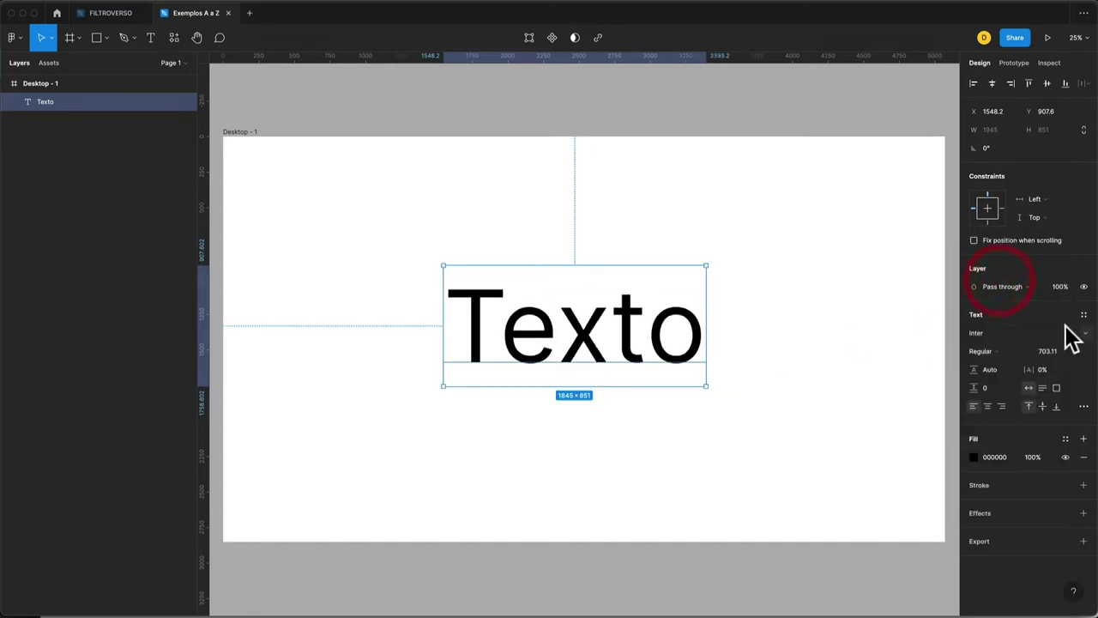
click(994, 335)
text(Scrip)
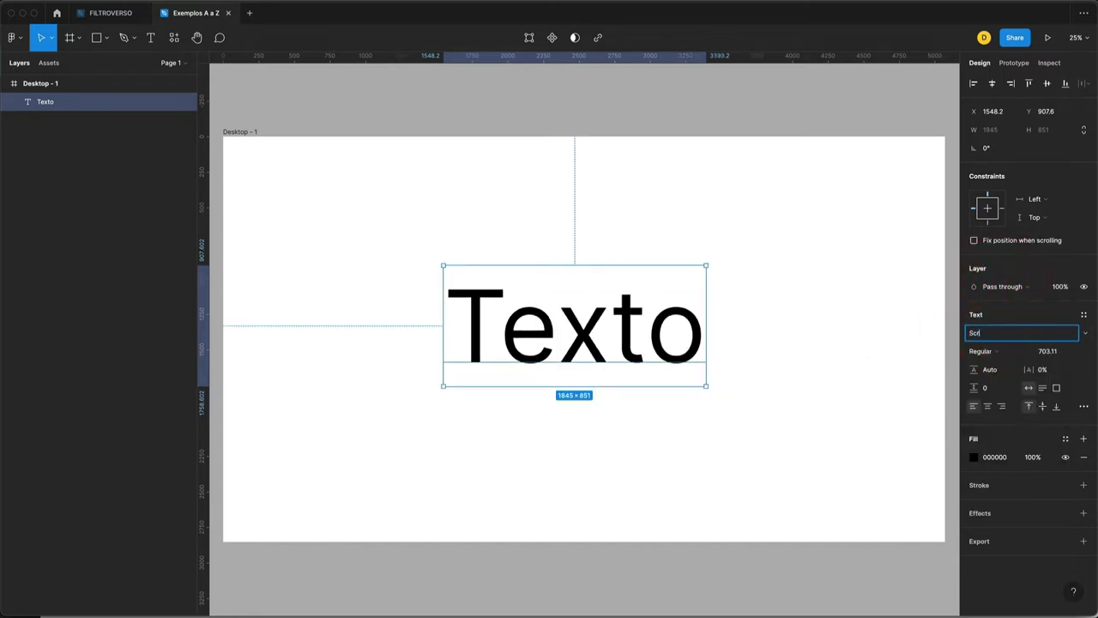
key(Escape)
Change the Texto text's font to Island Moments
click(993, 338)
text(Island Moments)
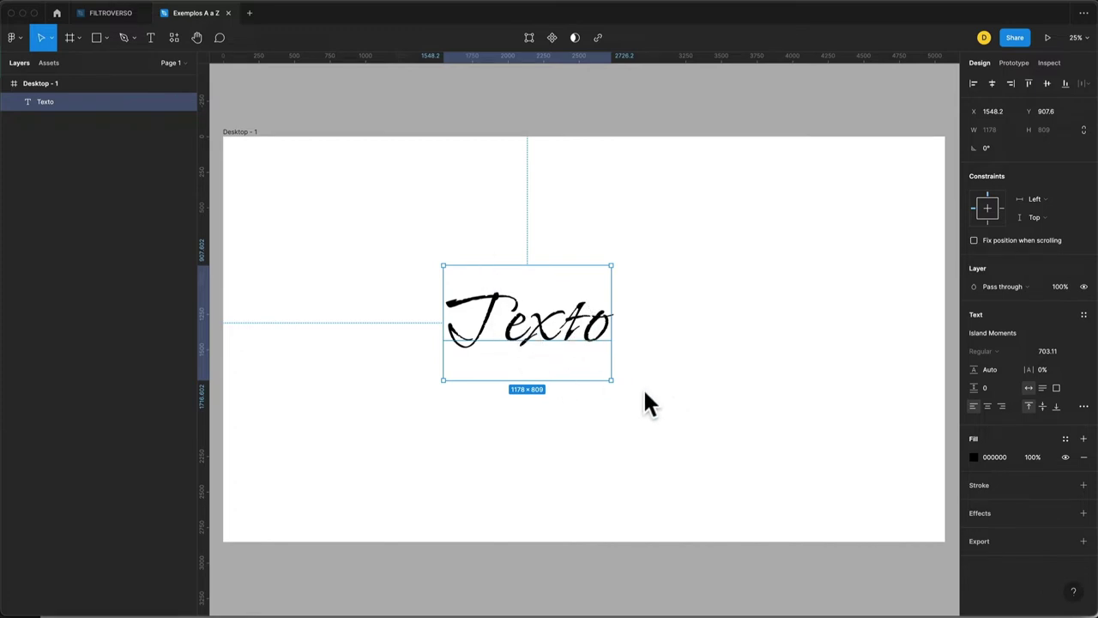
Add a black stroke to the Texto text, positioned Inside with a thickness of 61
click(1083, 486)
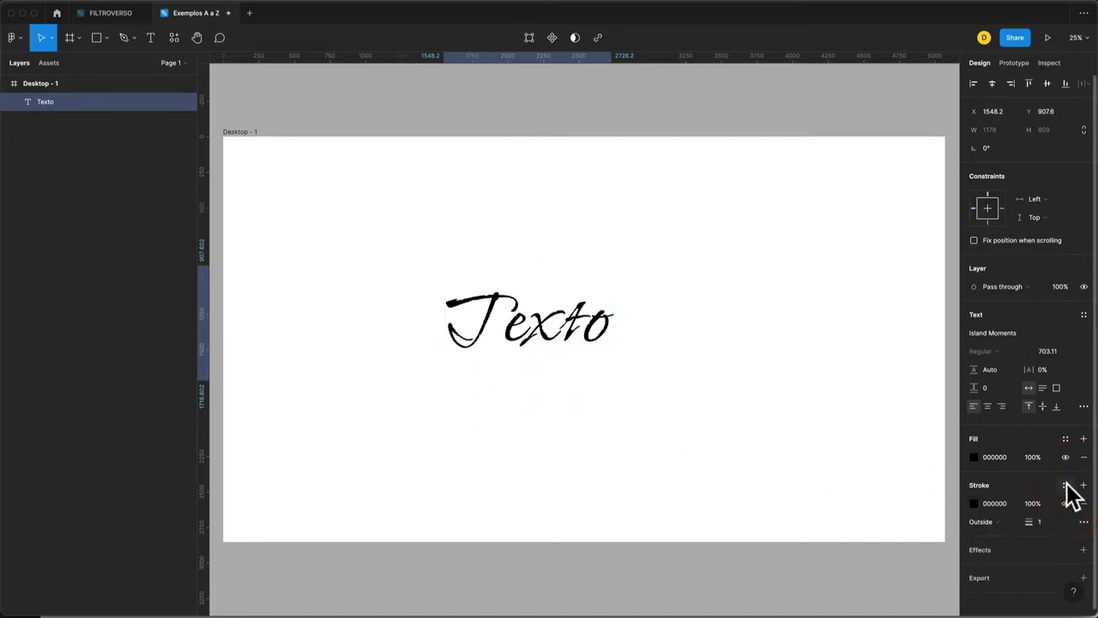
click(984, 526)
click(990, 522)
click(992, 527)
click(994, 507)
drag(1027, 521, 1079, 521)
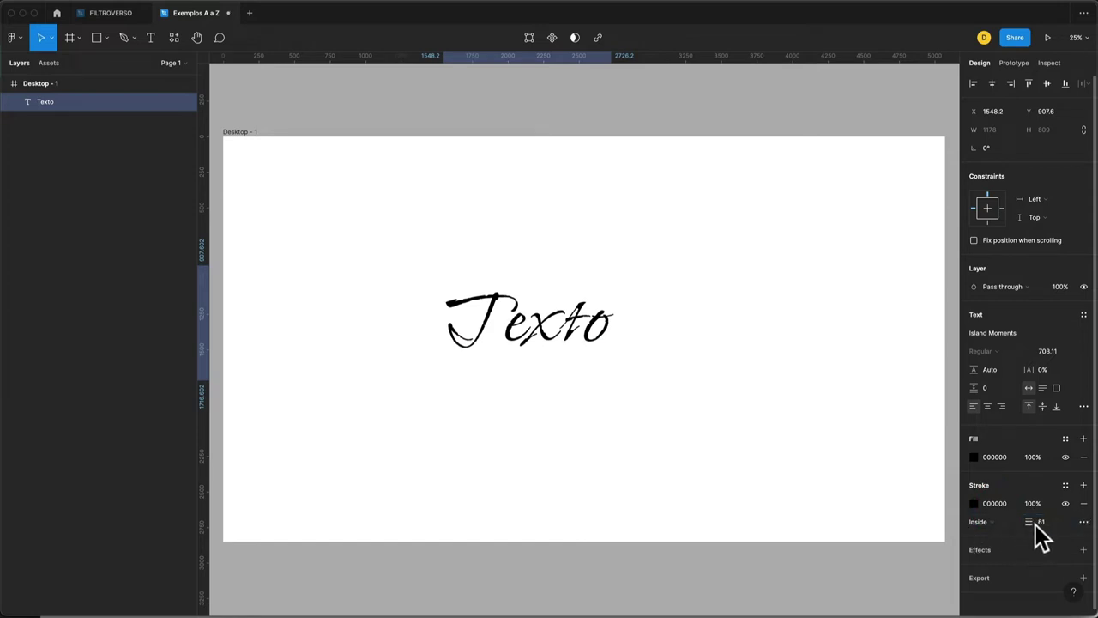
Set the text stroke's position to Outside and its thickness to 2
click(995, 525)
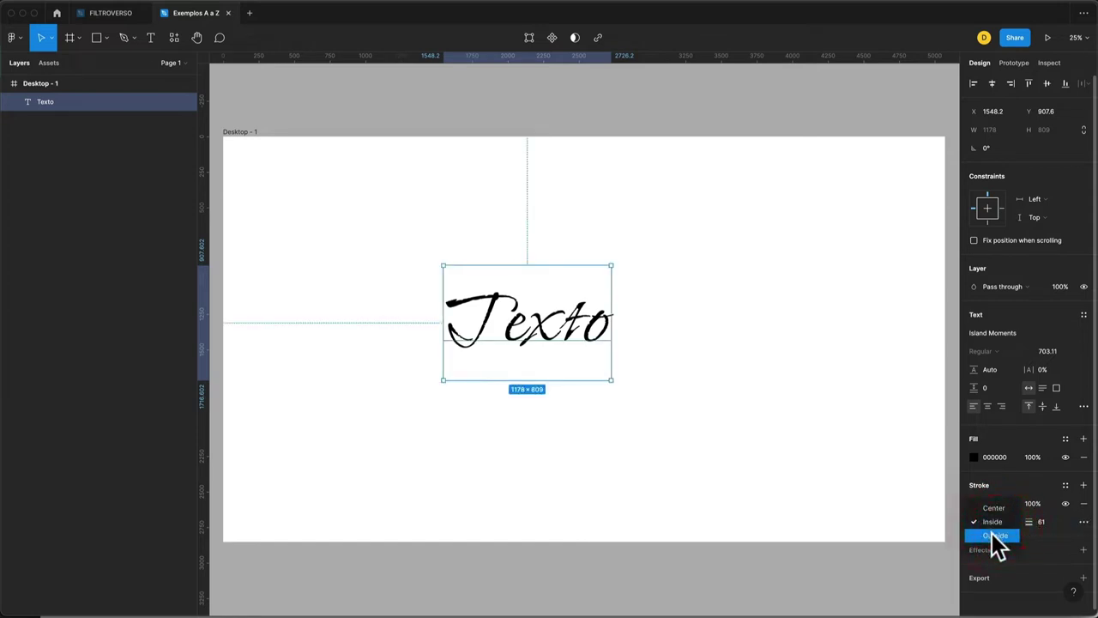
click(994, 534)
mouse_move(1061, 525)
mouse_down()
mouse_move(1038, 525)
mouse_move(1063, 533)
mouse_move(1069, 515)
mouse_up()
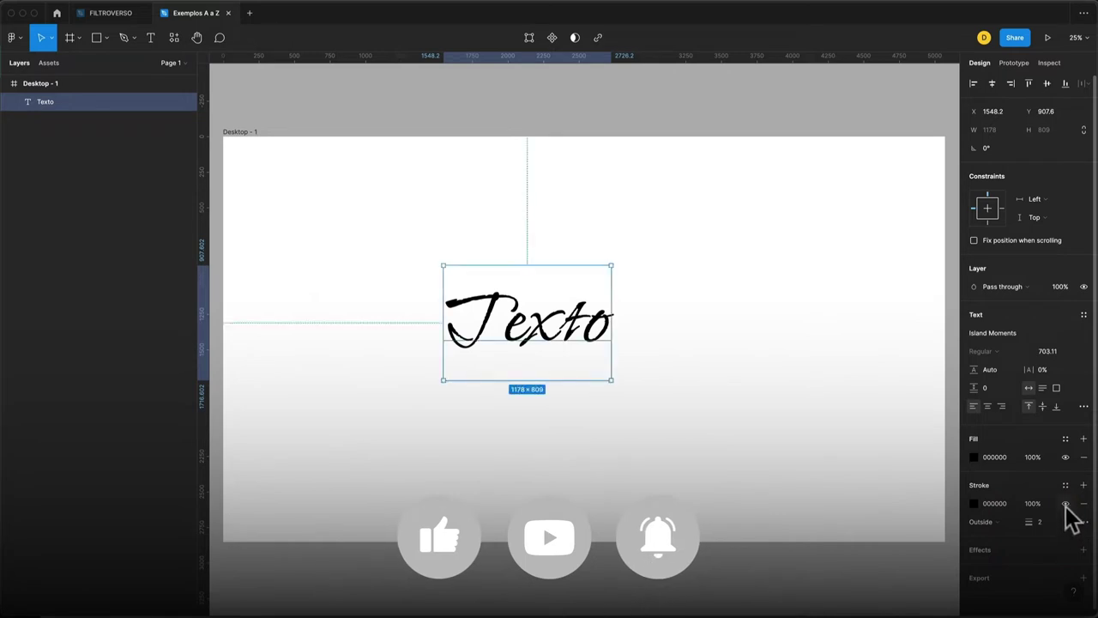
Fine-tune the stroke's thickness and toggle its visibility repeatedly to compare the text with and without it
click(1066, 506)
click(1069, 506)
click(1048, 523)
drag(1054, 532, 1057, 525)
click(1064, 505)
click(1064, 505)
click(1065, 504)
click(1065, 505)
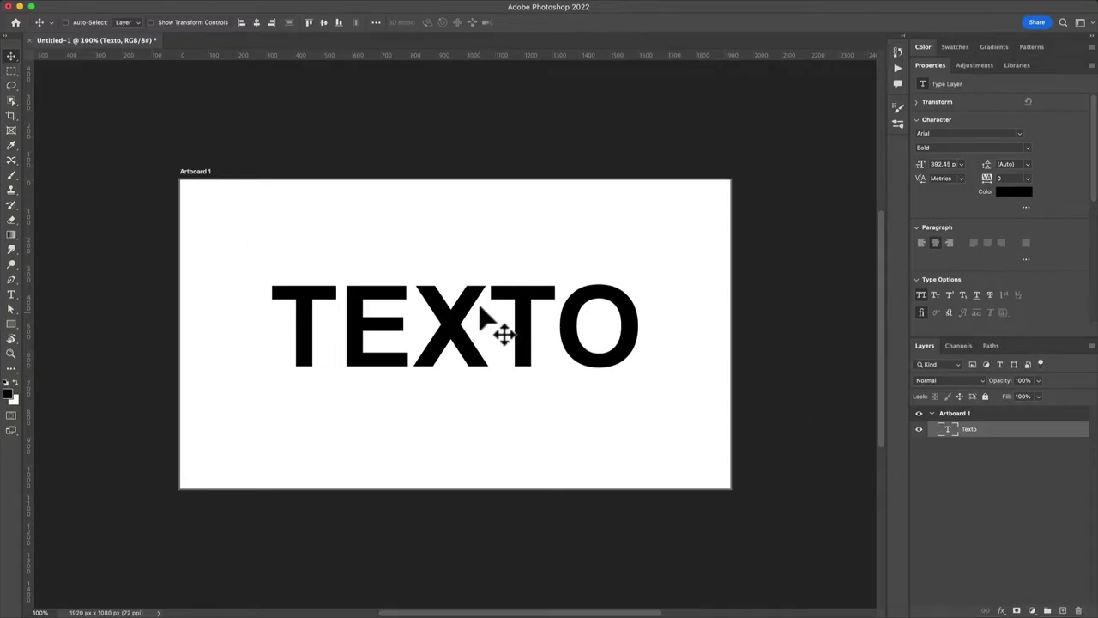
In Photoshop, try a black outside stroke a few pixels thick as a layer style on the Texto layer
double_click(1061, 430)
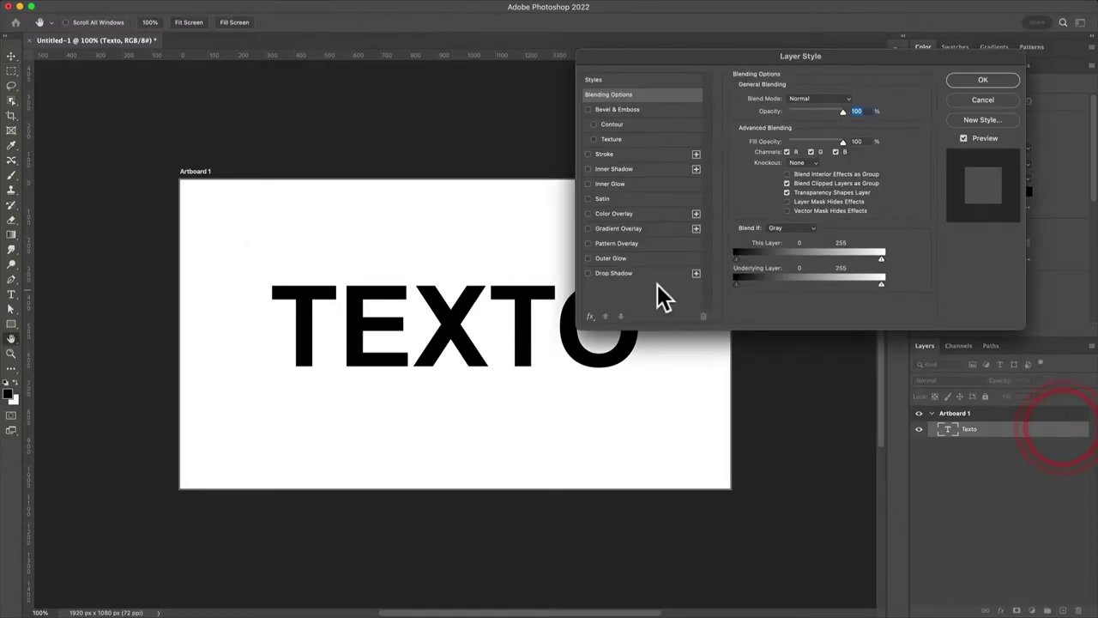
click(606, 154)
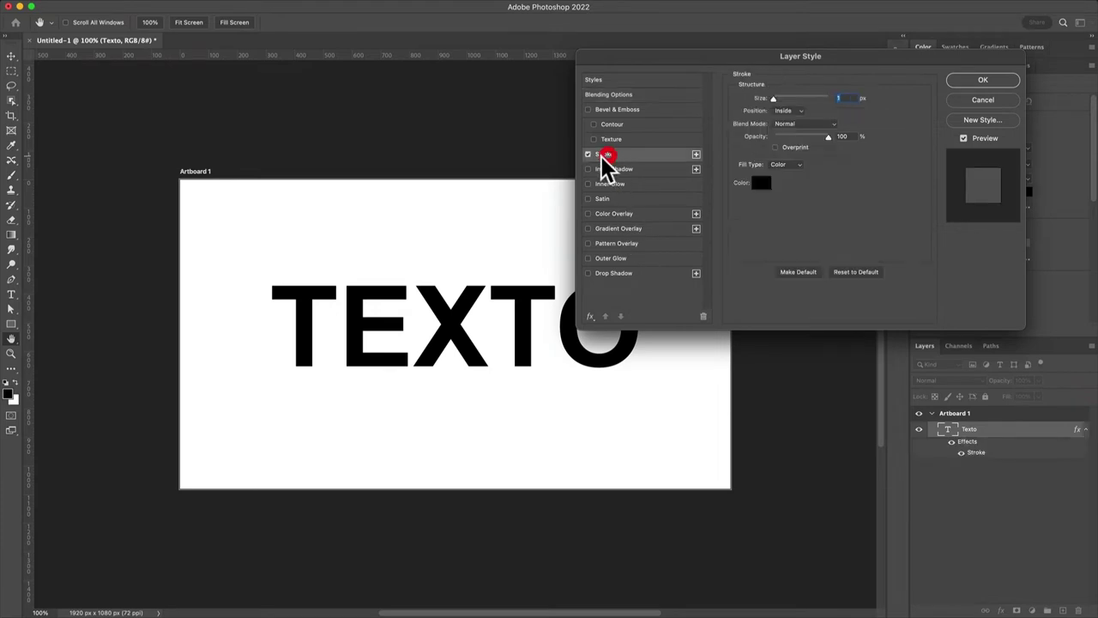
click(787, 110)
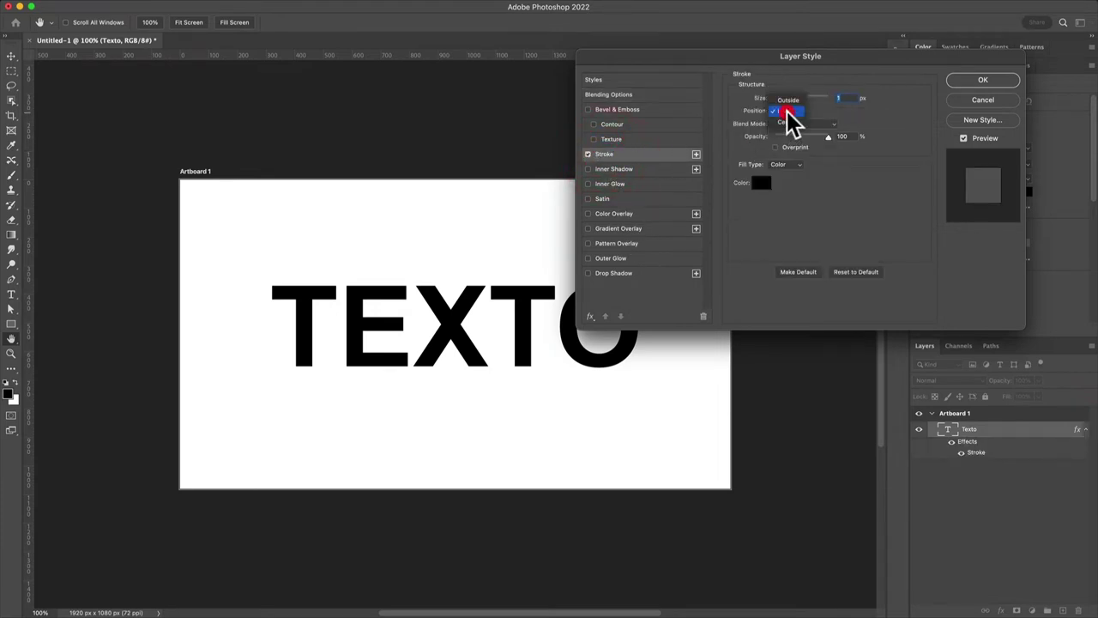
click(776, 101)
drag(773, 103, 779, 103)
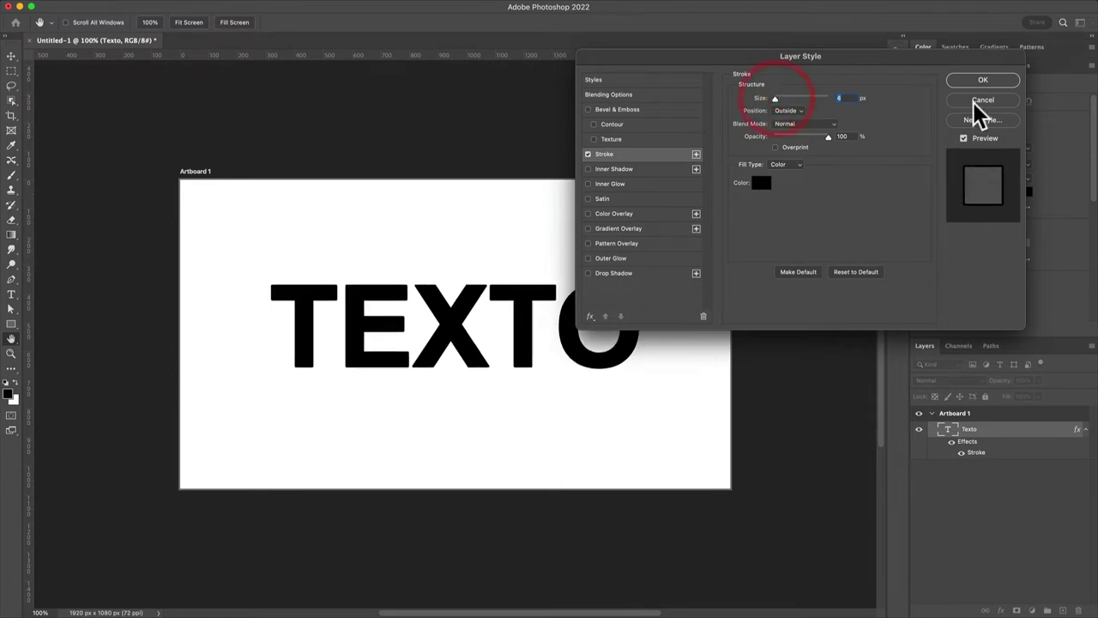
click(978, 100)
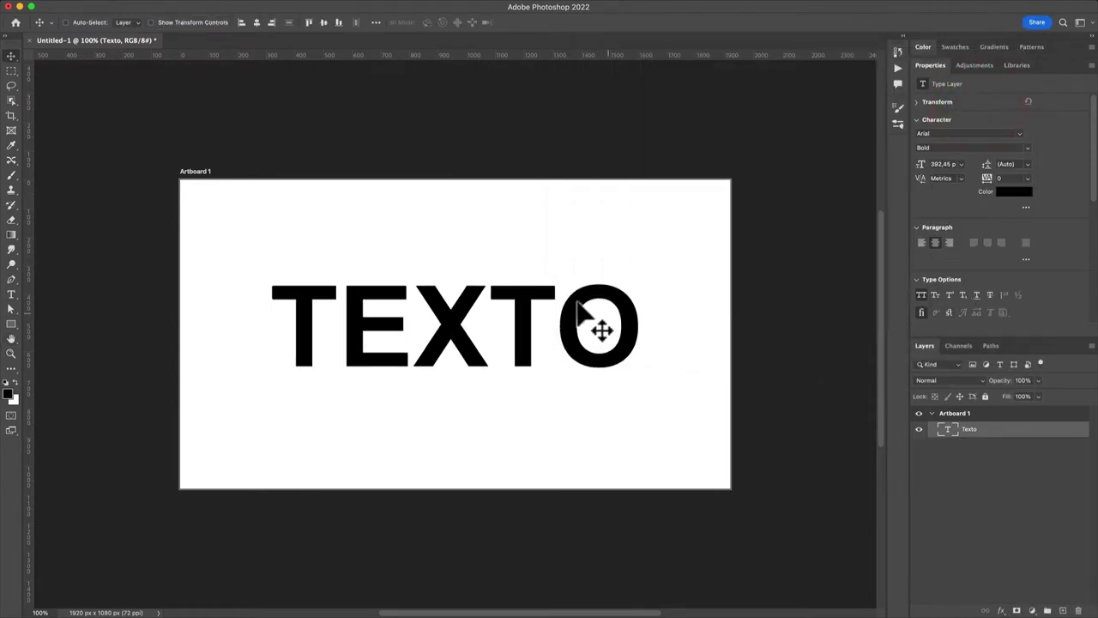
Change the font of the TEXTO text layer to Acumin Variable Concept
click(391, 306)
key(t)
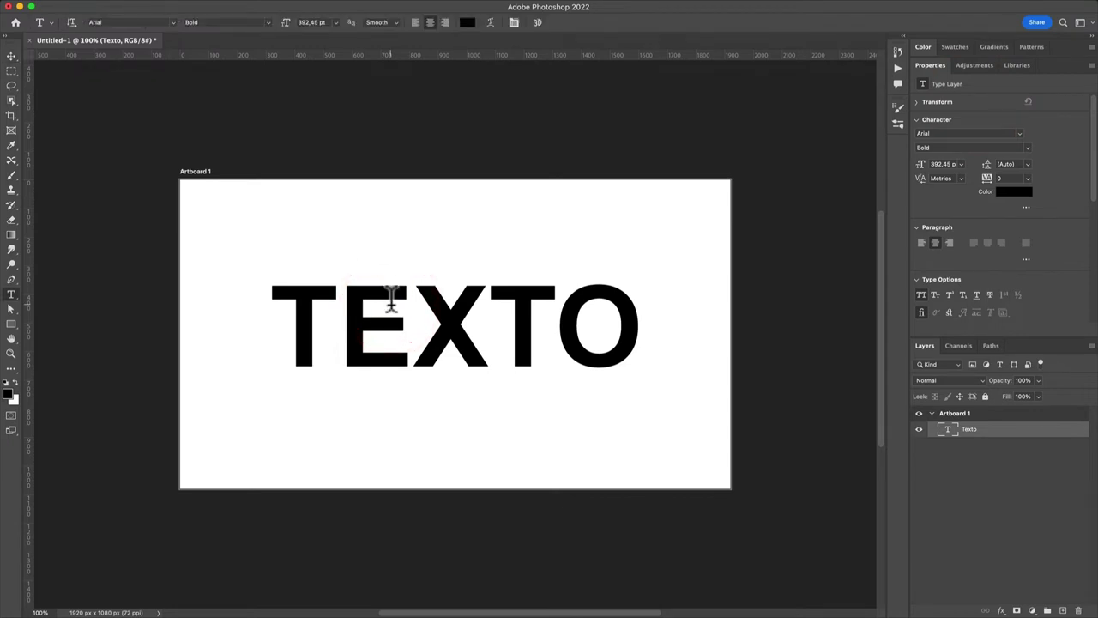
click(174, 22)
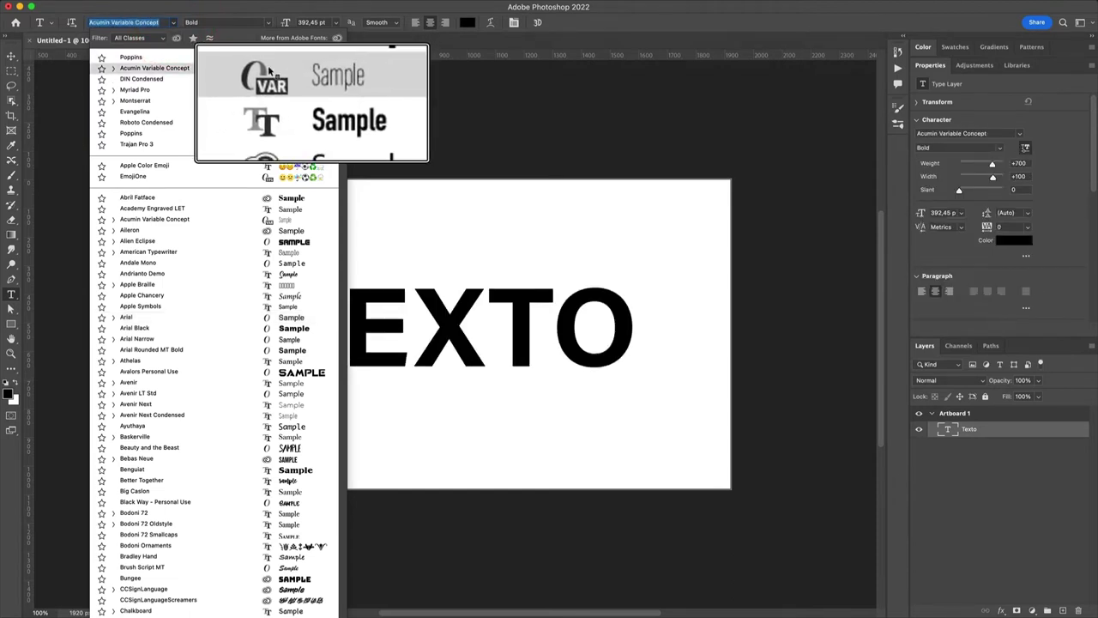
click(230, 69)
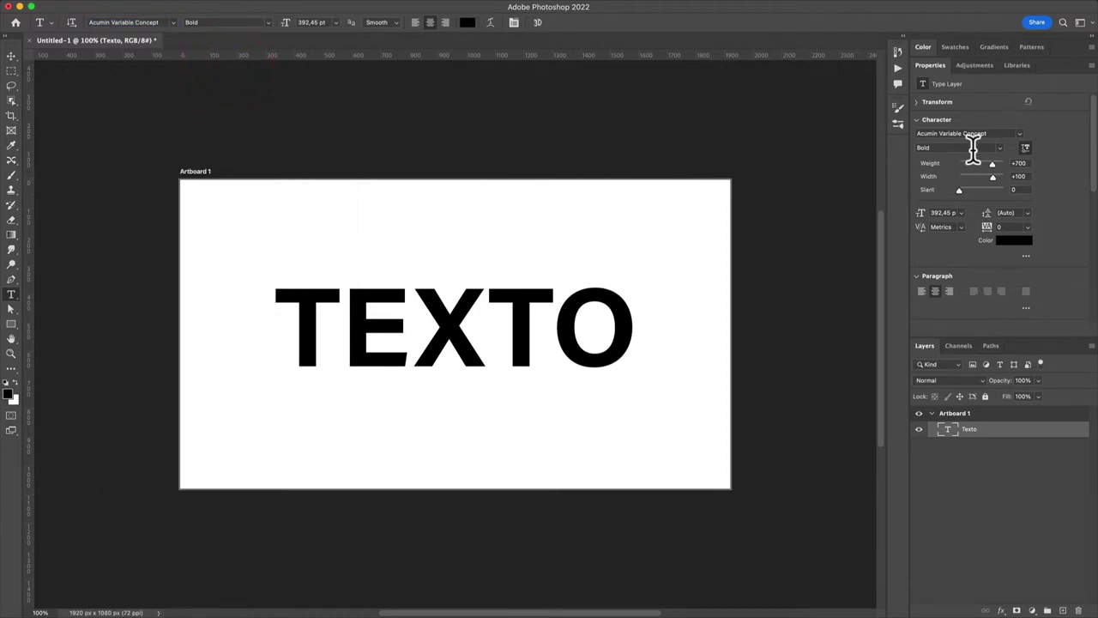
Apply the UltraBlack style to the TEXTO text and adjust its variable weight to 827
click(1003, 147)
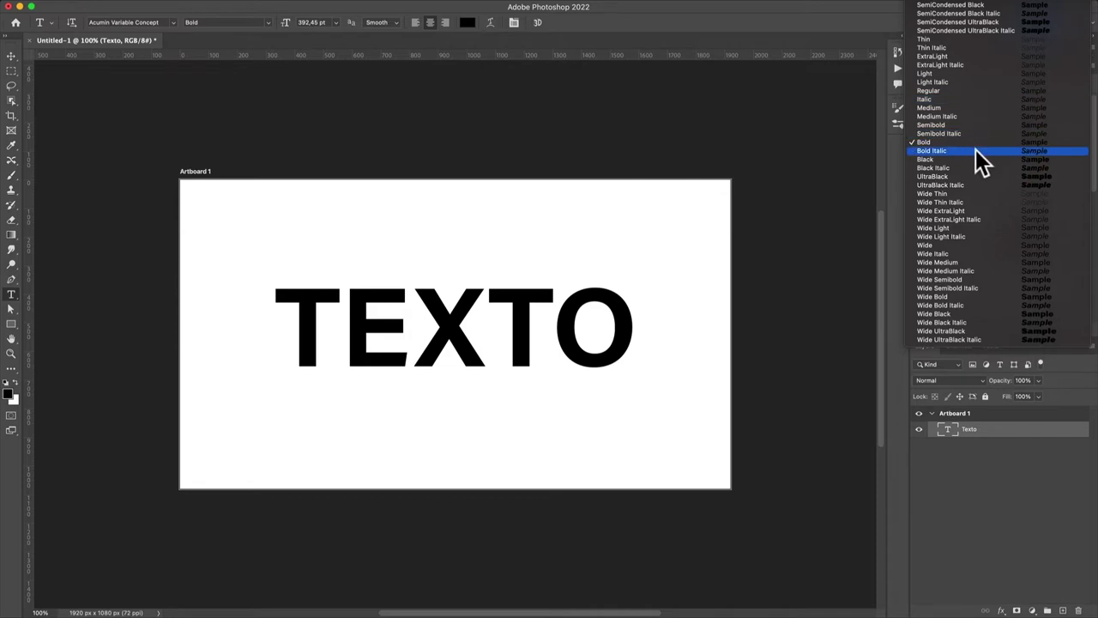
click(961, 173)
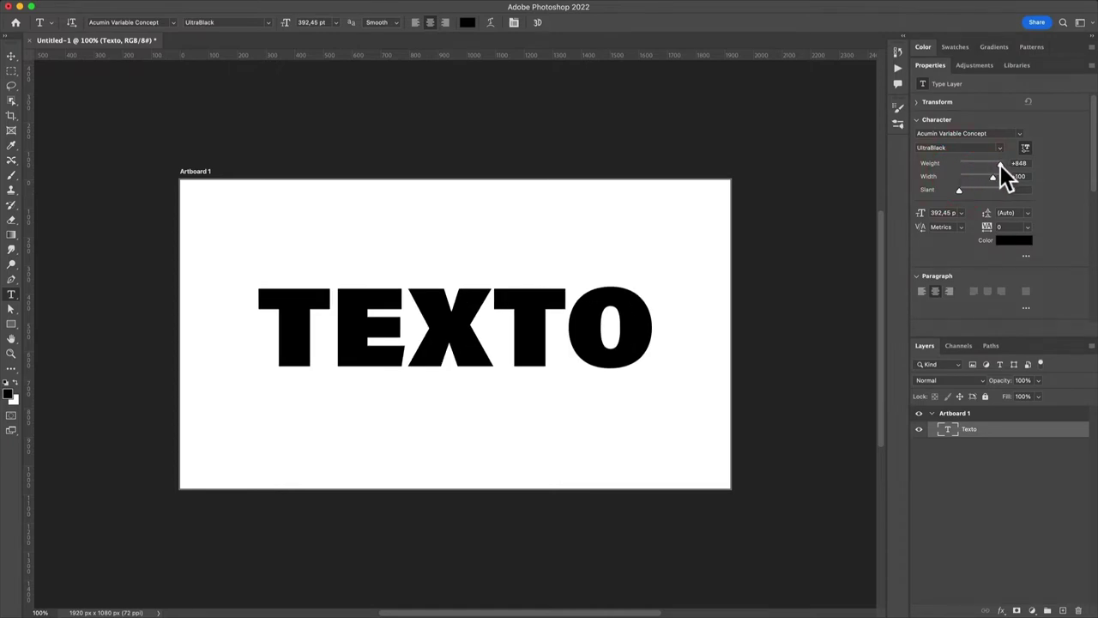
mouse_move(1000, 165)
mouse_down()
mouse_move(959, 162)
mouse_move(1004, 165)
mouse_up()
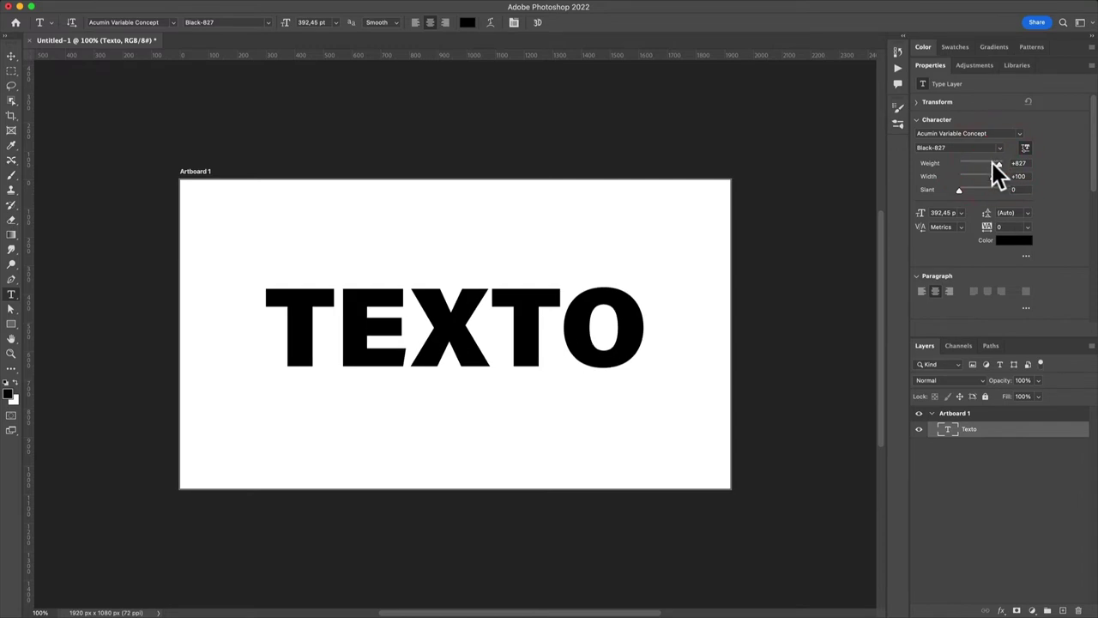
Switch to the Letra N presentation in Canva and highlight the word Nitidez as the next topic
key(super+Tab)
key(super+Tab)
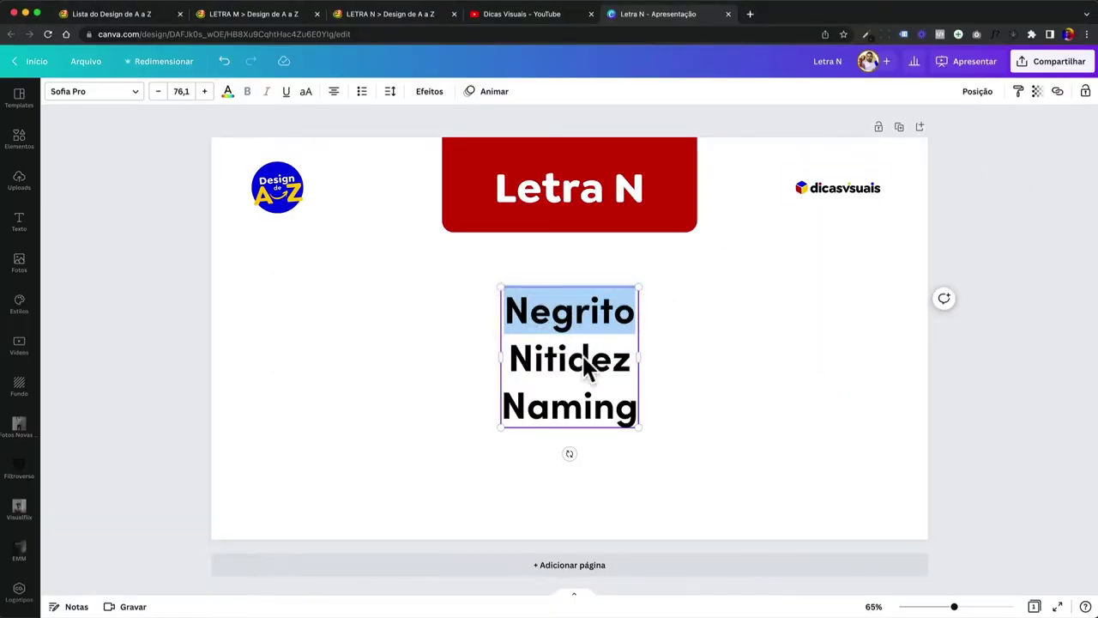
double_click(586, 364)
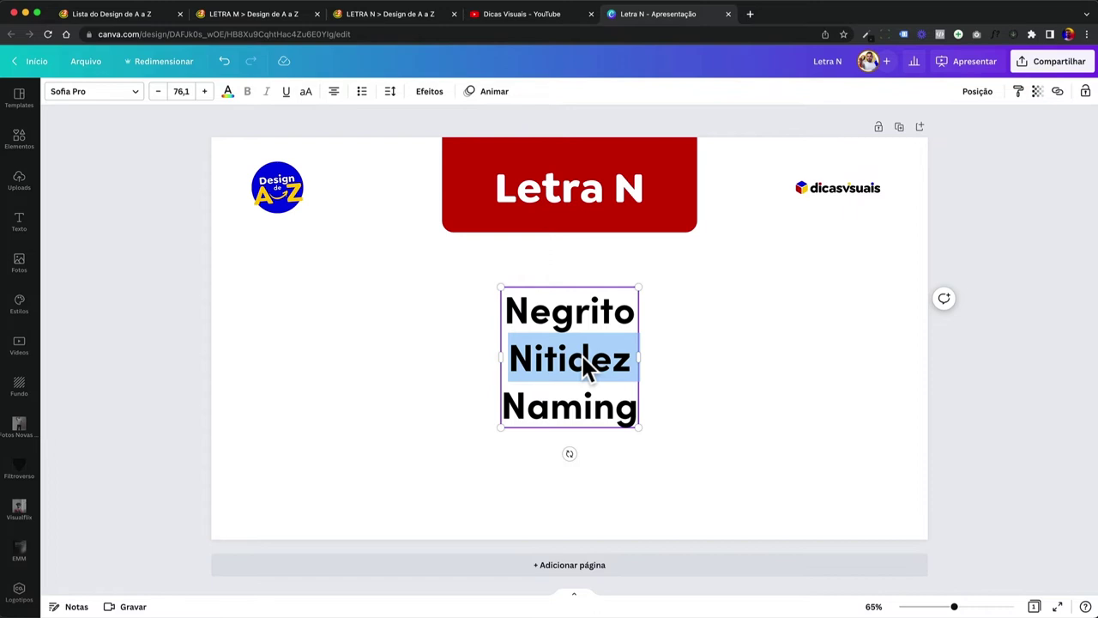
click(584, 363)
click(370, 385)
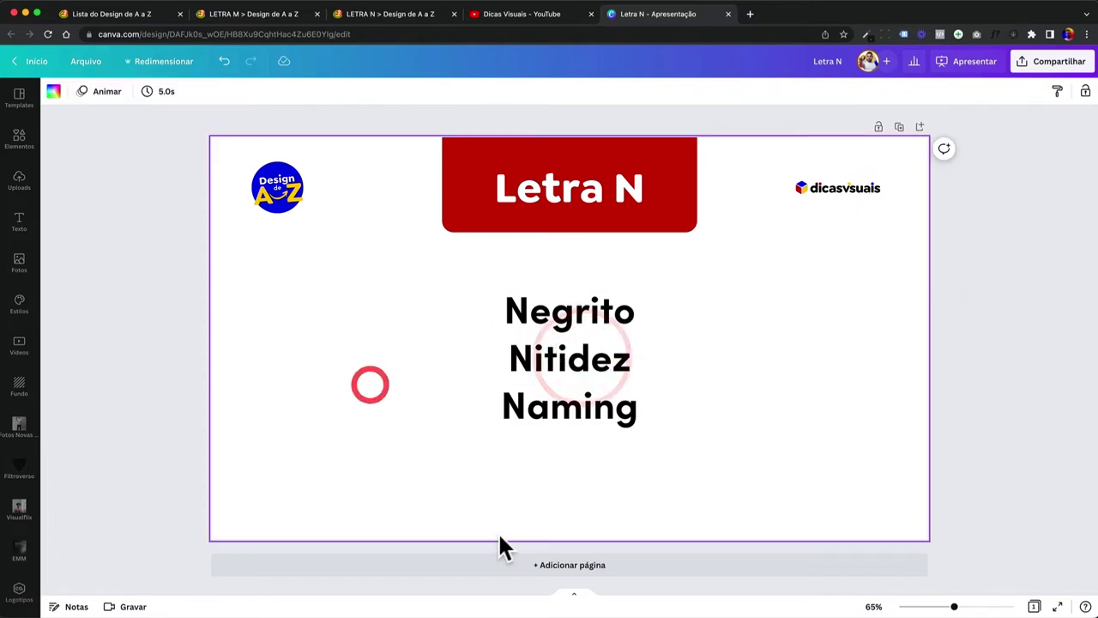
Add a second page and insert the recently used photo of two men and a boy
click(496, 566)
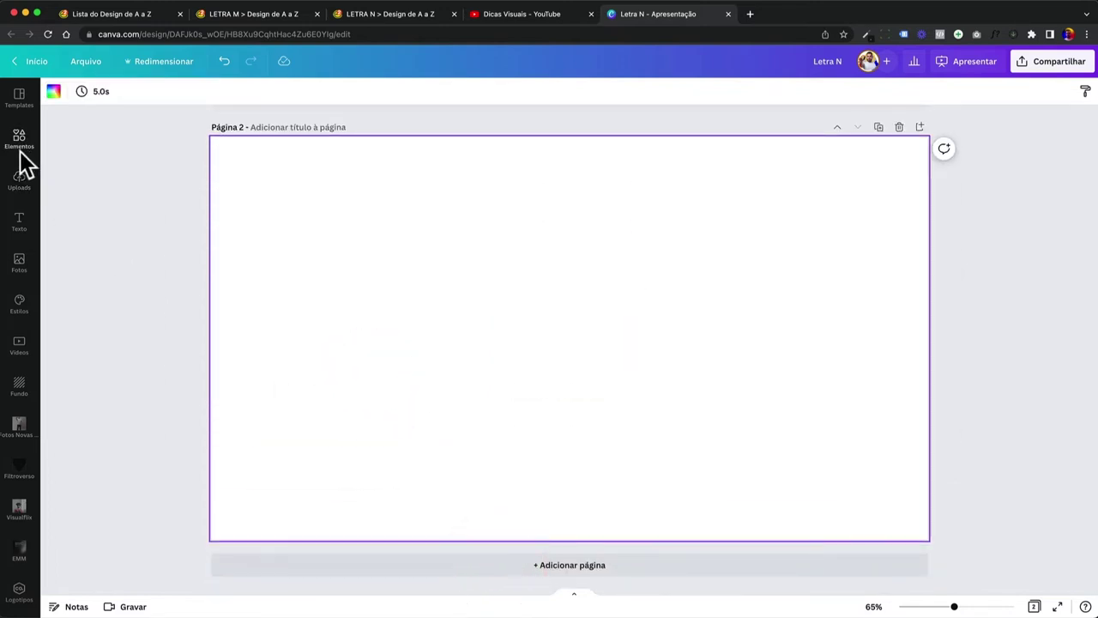
click(19, 262)
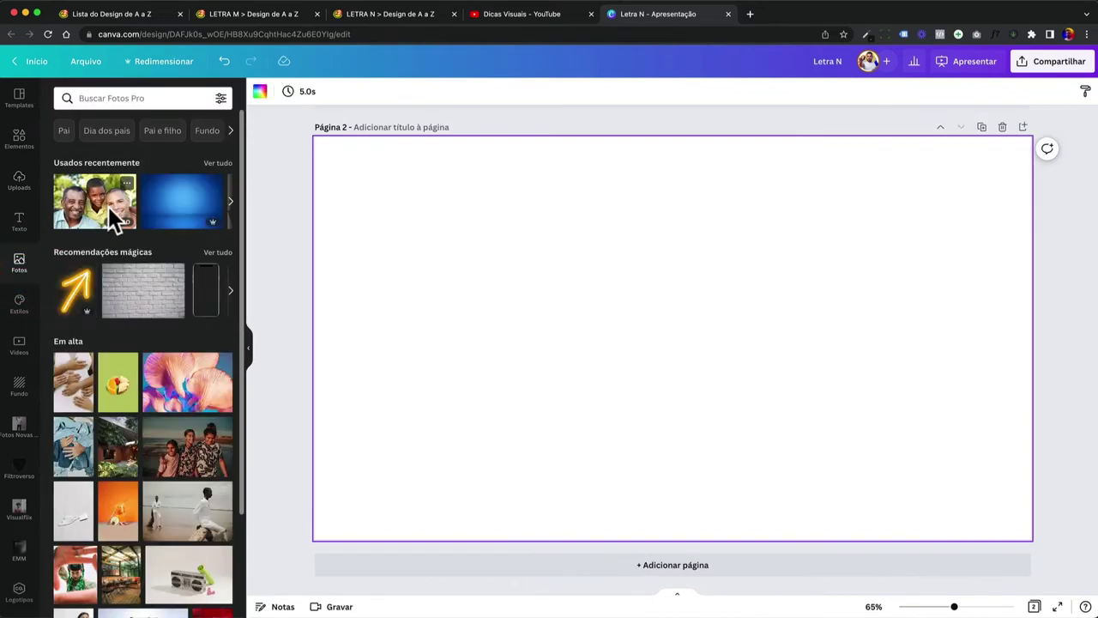
click(98, 202)
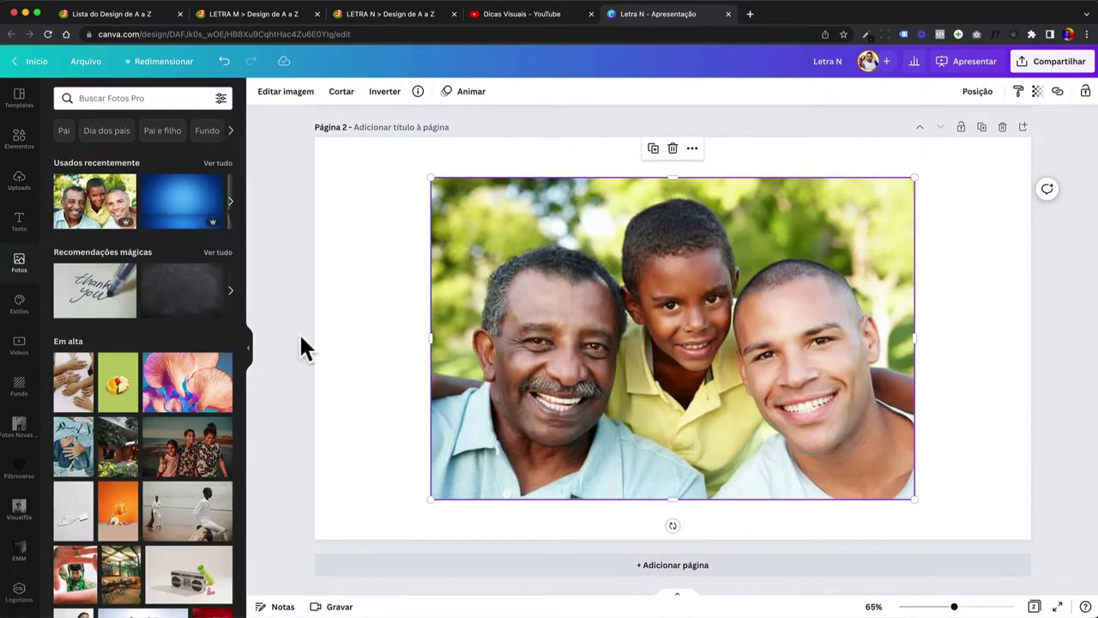
Lower the photo's Desfoque adjustment to -70, inspect the hair detail up close, and reduce it further to -100
click(306, 94)
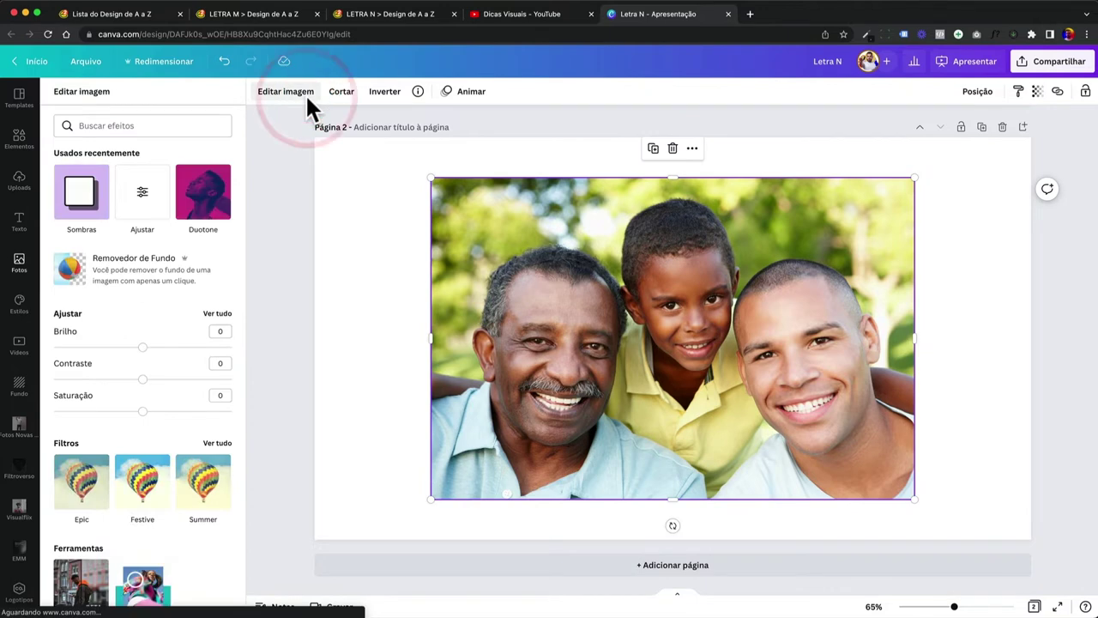
click(142, 203)
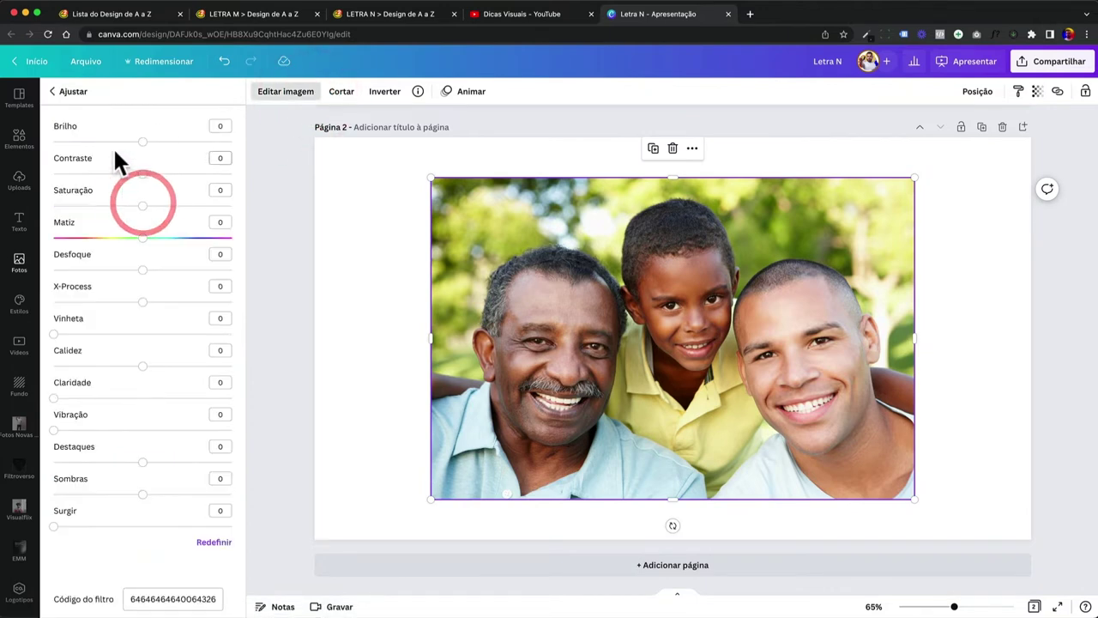
drag(143, 269, 79, 267)
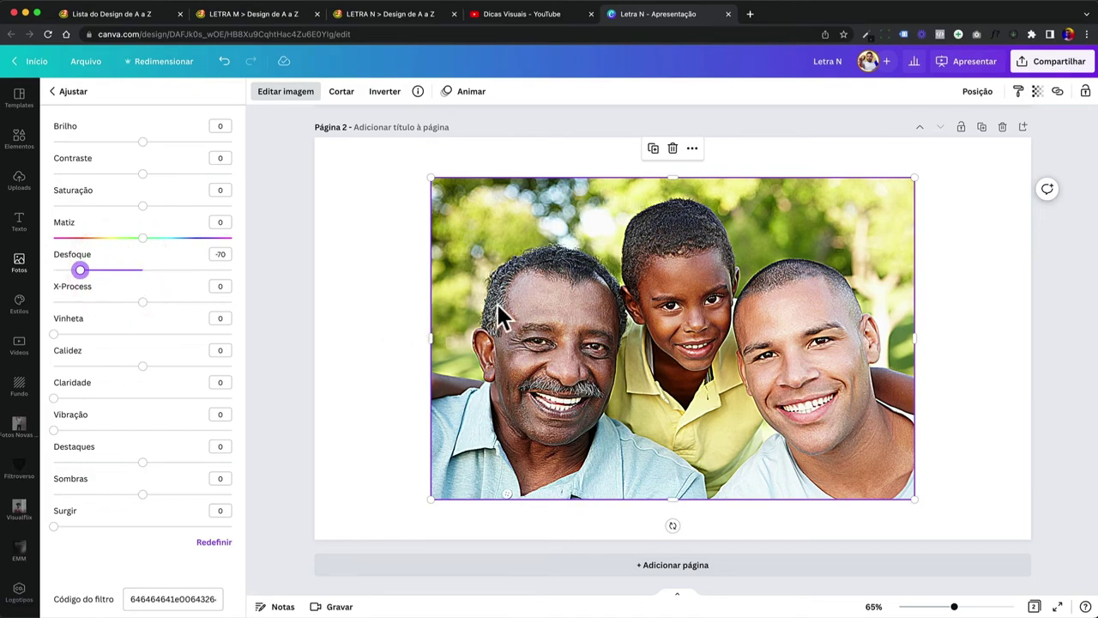
scroll(498, 304, up, 10)
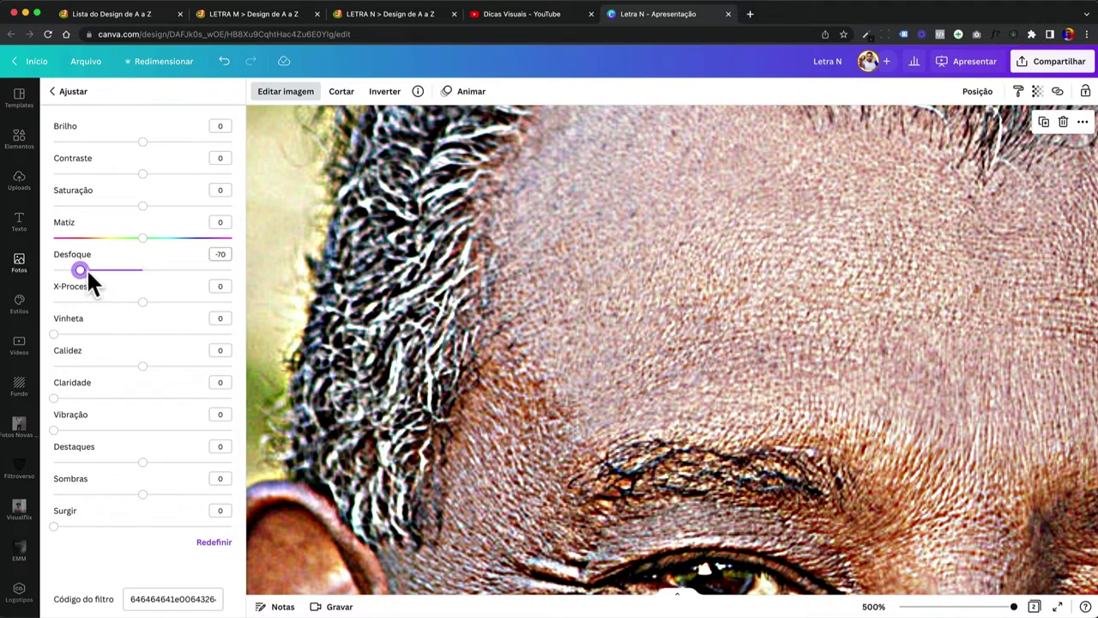
drag(72, 268, 46, 269)
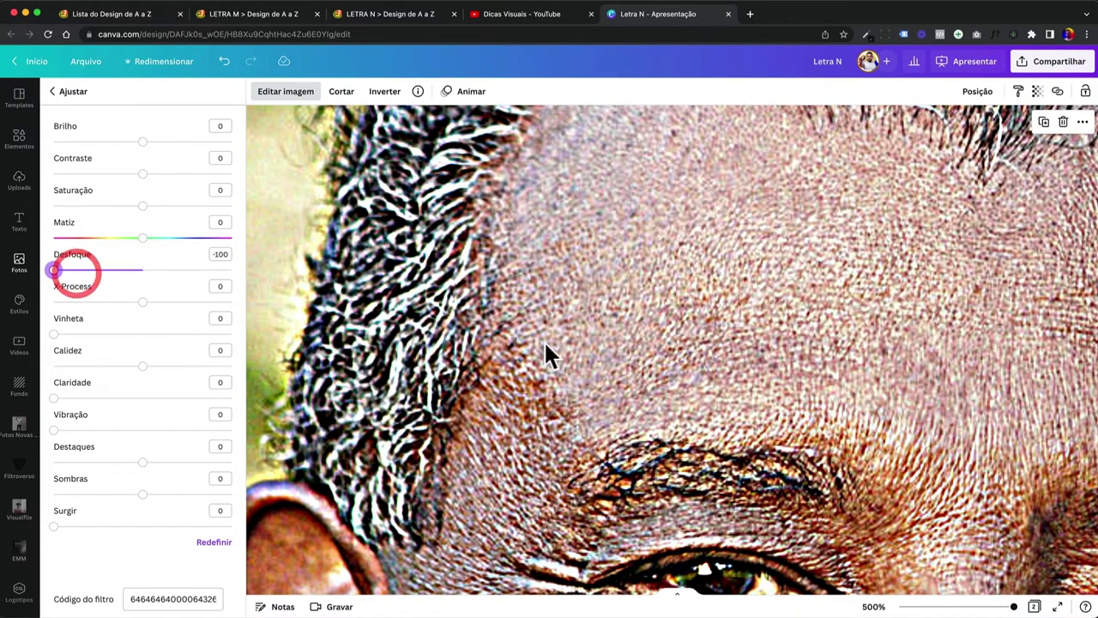
Raise the photo's Desfoque adjustment to -17 for a subtler sharpening effect
scroll(544, 340, down, 10)
scroll(544, 339, down, 4)
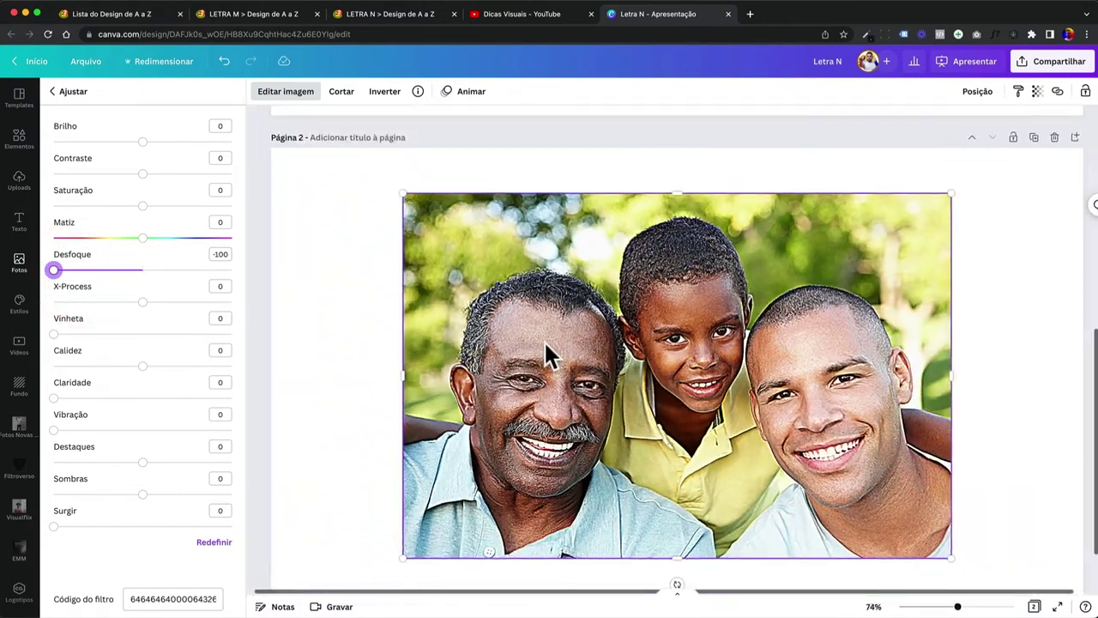
drag(53, 270, 129, 271)
scroll(338, 318, down, 2)
mouse_move(125, 271)
mouse_down()
mouse_move(115, 269)
mouse_move(127, 270)
mouse_up()
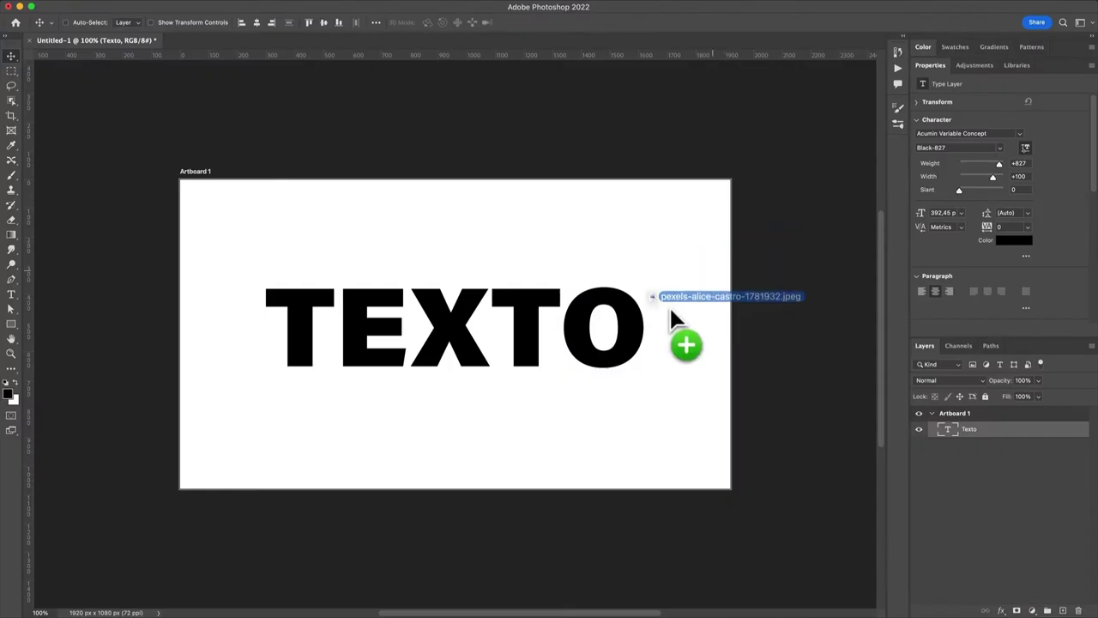
Switch to Photoshop, place pexels-alice-castro-1781932.jpeg on the TEXTO artboard, and start the Unsharp Mask filter on it
drag(669, 306, 592, 335)
key(Return)
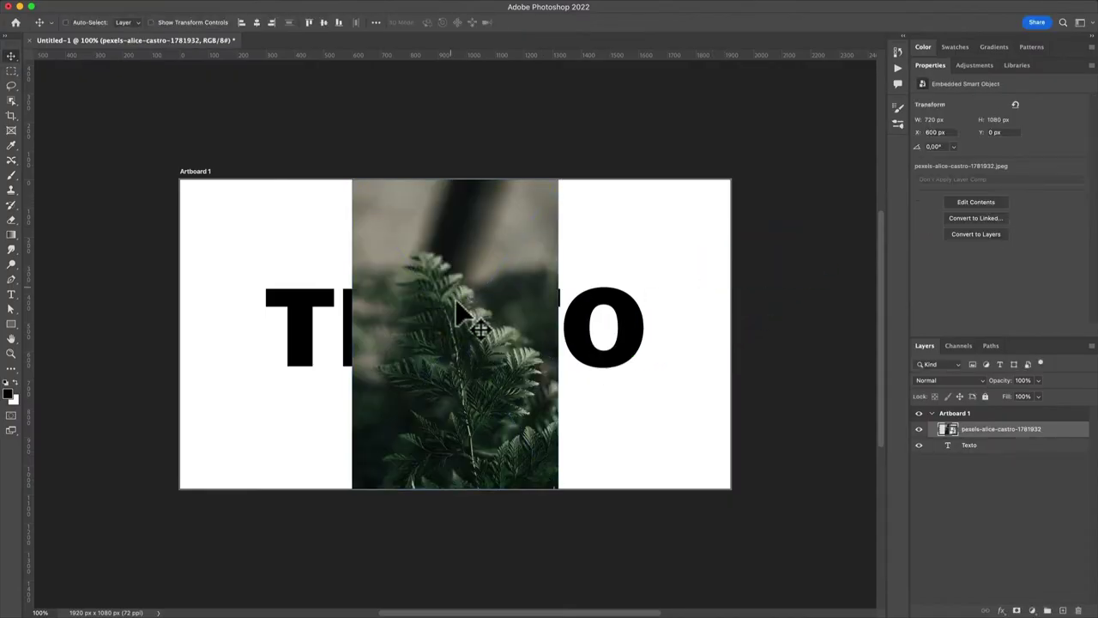
click(86, 0)
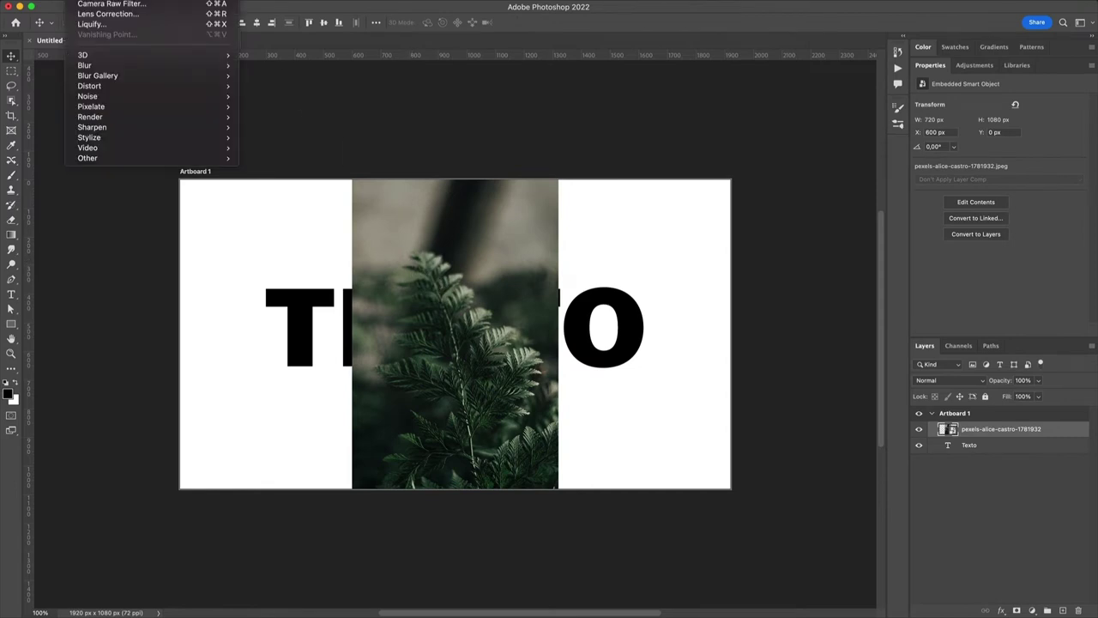
mouse_move(121, 136)
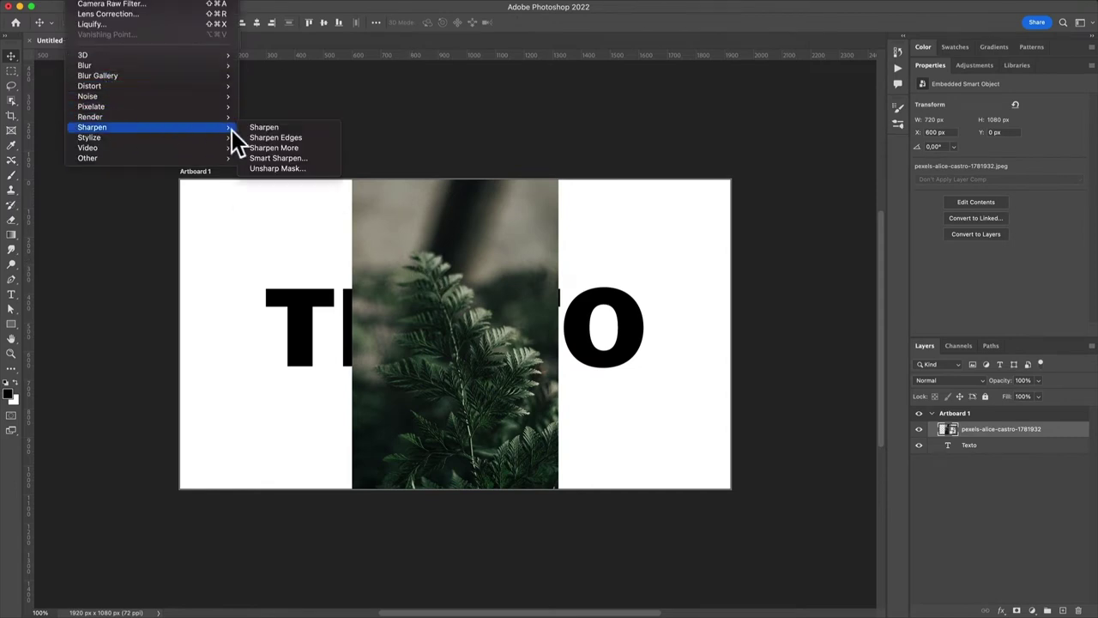
click(293, 167)
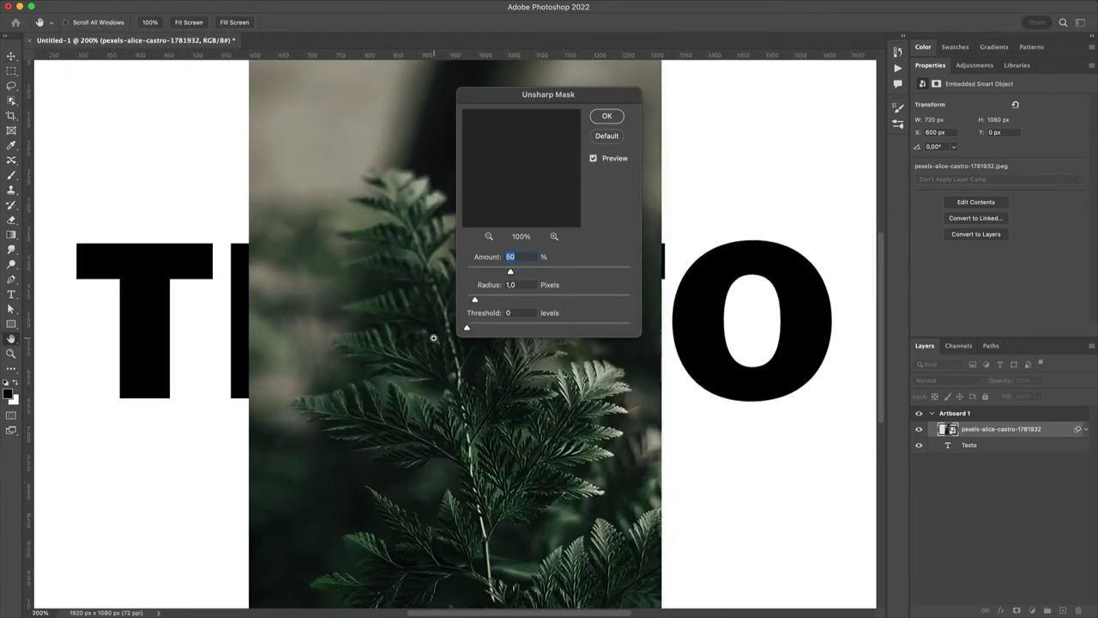
Try Unsharp Mask on the fern image with Amount at 1%, 500% and 40% and Radius around 2,1 pixels
scroll(433, 338, up, 2)
click(453, 264)
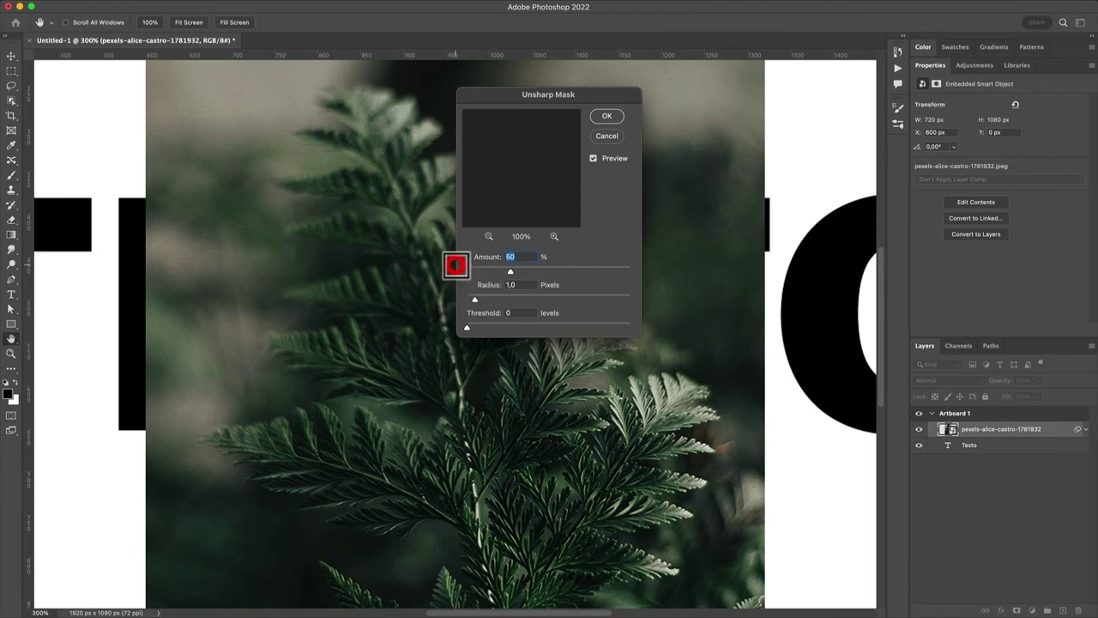
click(467, 271)
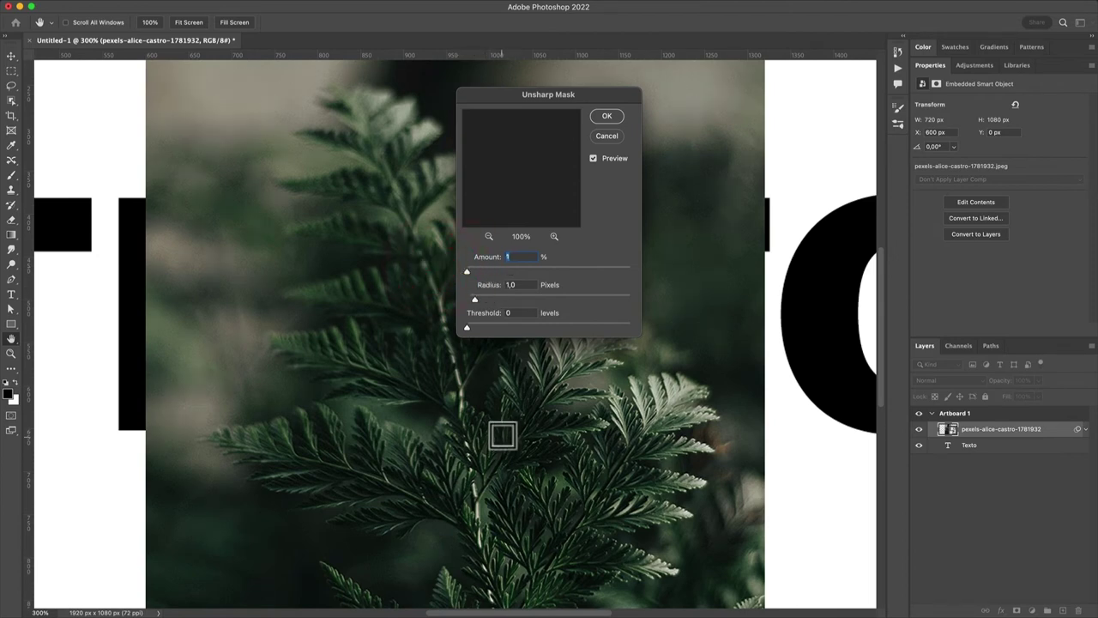
scroll(498, 431, up, 2)
click(568, 268)
click(613, 268)
click(632, 268)
click(506, 295)
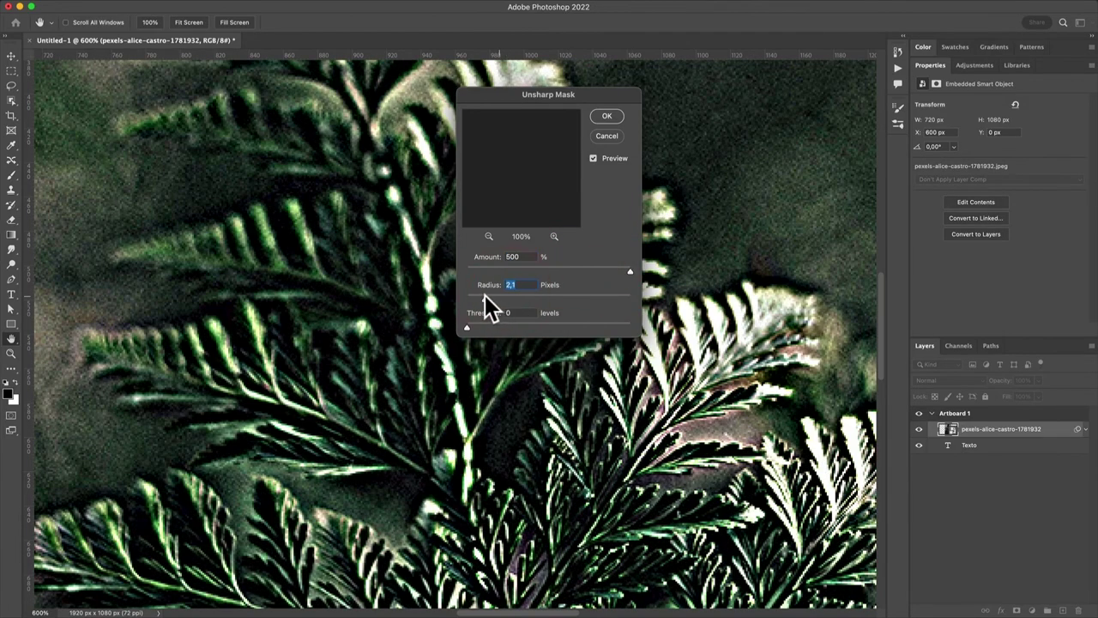
click(484, 295)
click(499, 268)
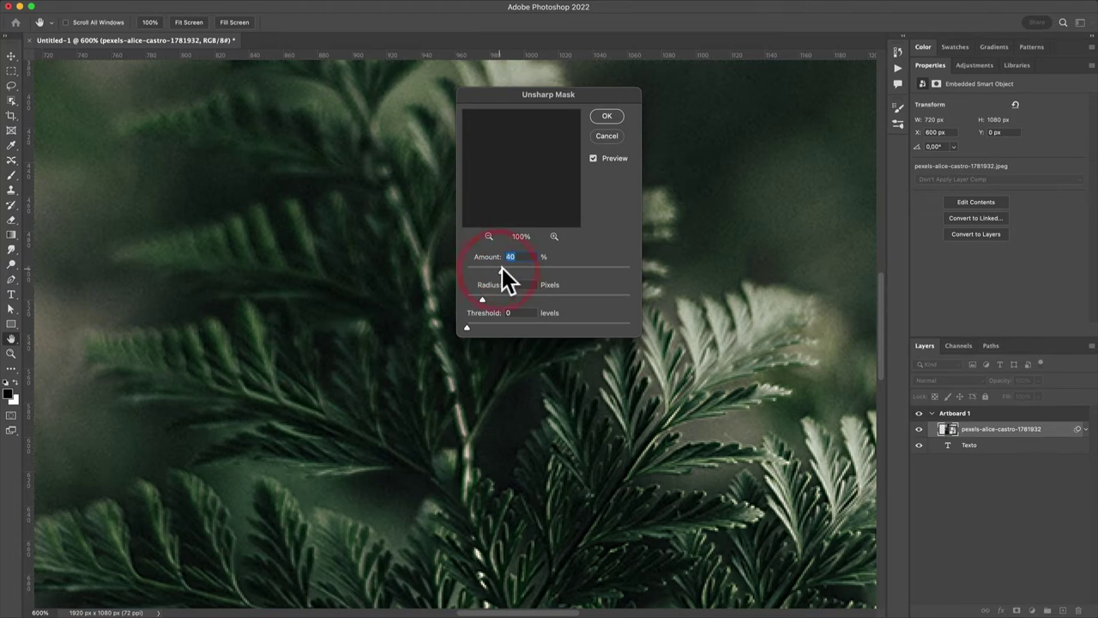
Set the Unsharp Mask Amount to 100% and Radius to 2 pixels, and apply the filter
double_click(515, 257)
text(100)
key(Tab)
text(2)
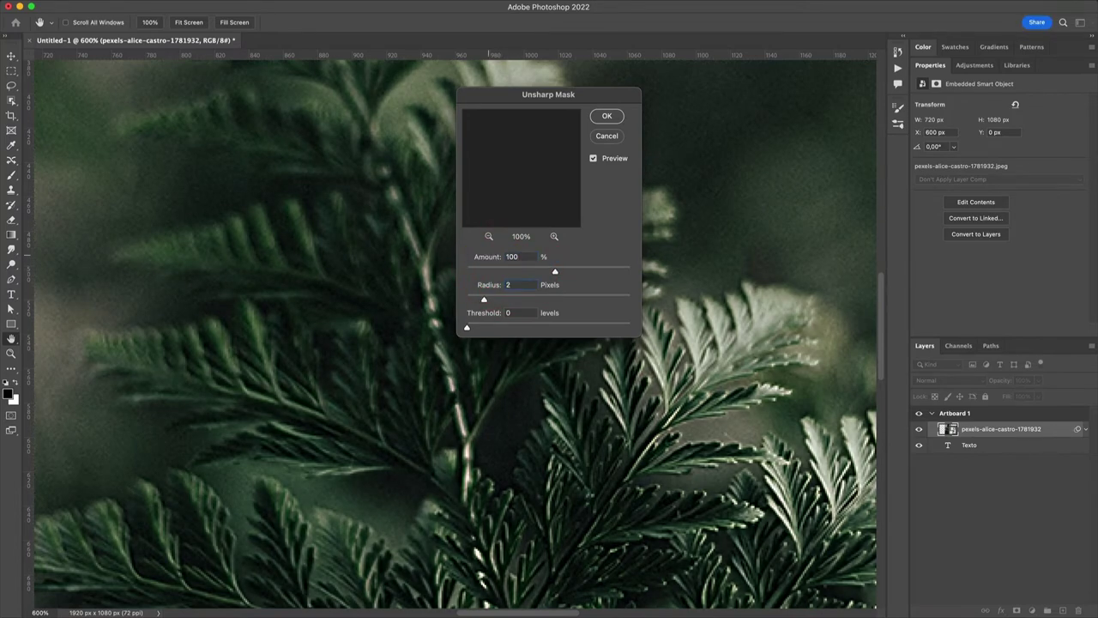
click(606, 117)
Toggle the fern layer's Smart Filters off and on to compare the image before and after sharpening
key(super+1)
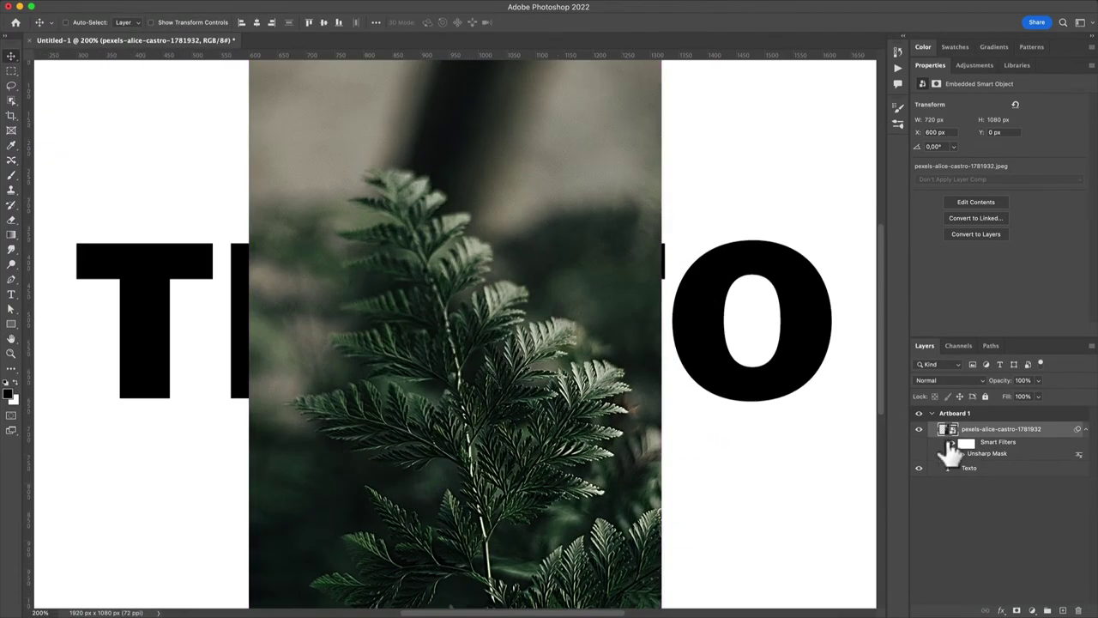
click(953, 443)
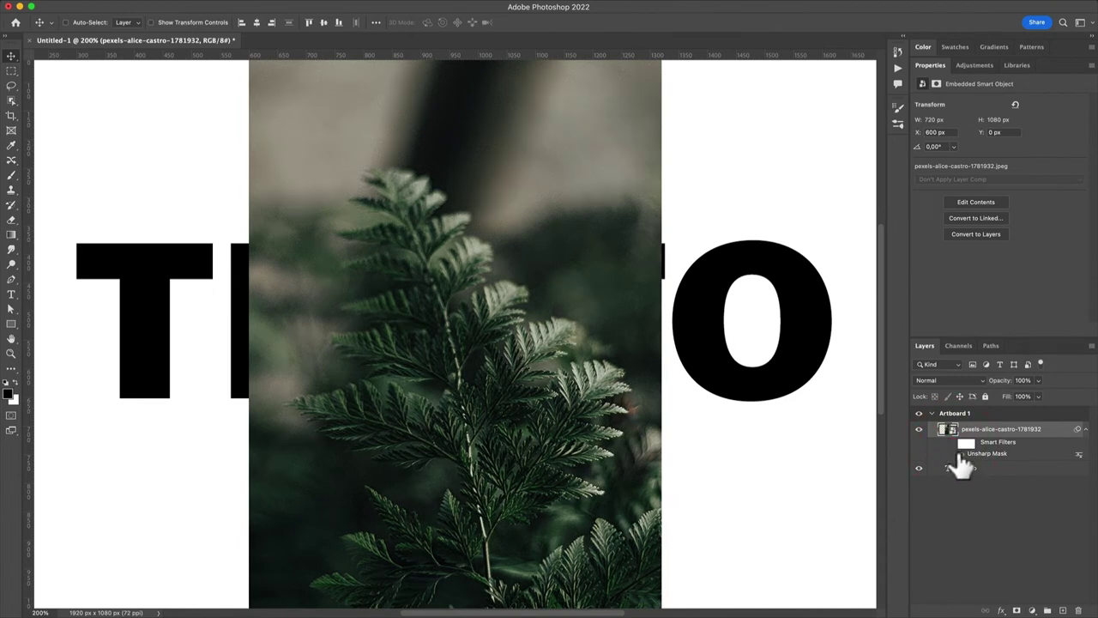
click(951, 442)
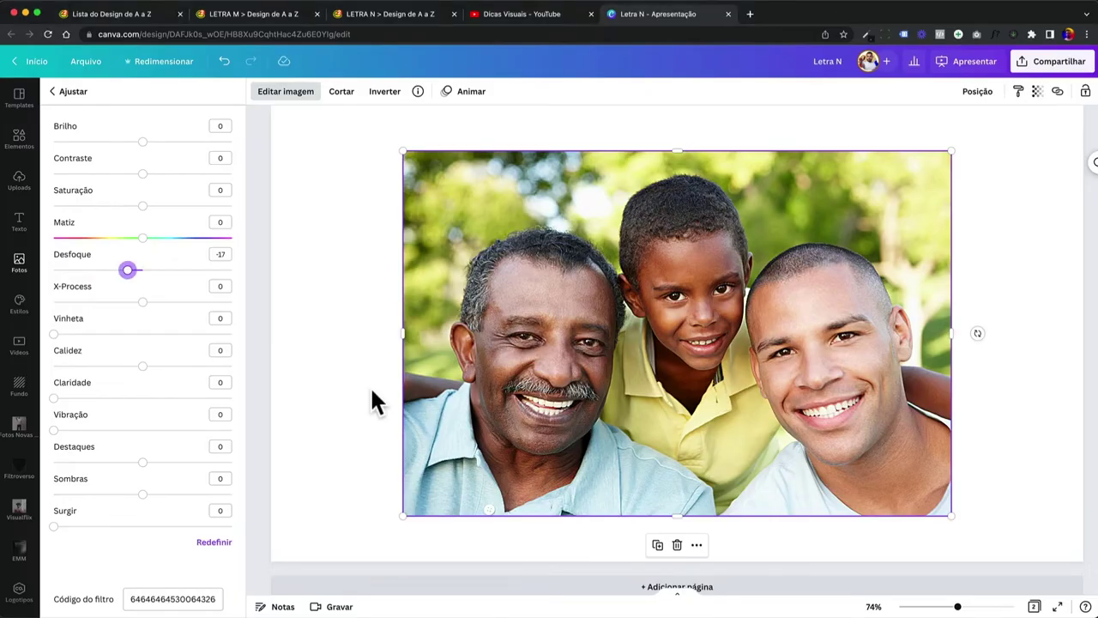
Switch back to the Canva presentation, highlight the word Naming on page 1, and collapse the photo library
click(372, 390)
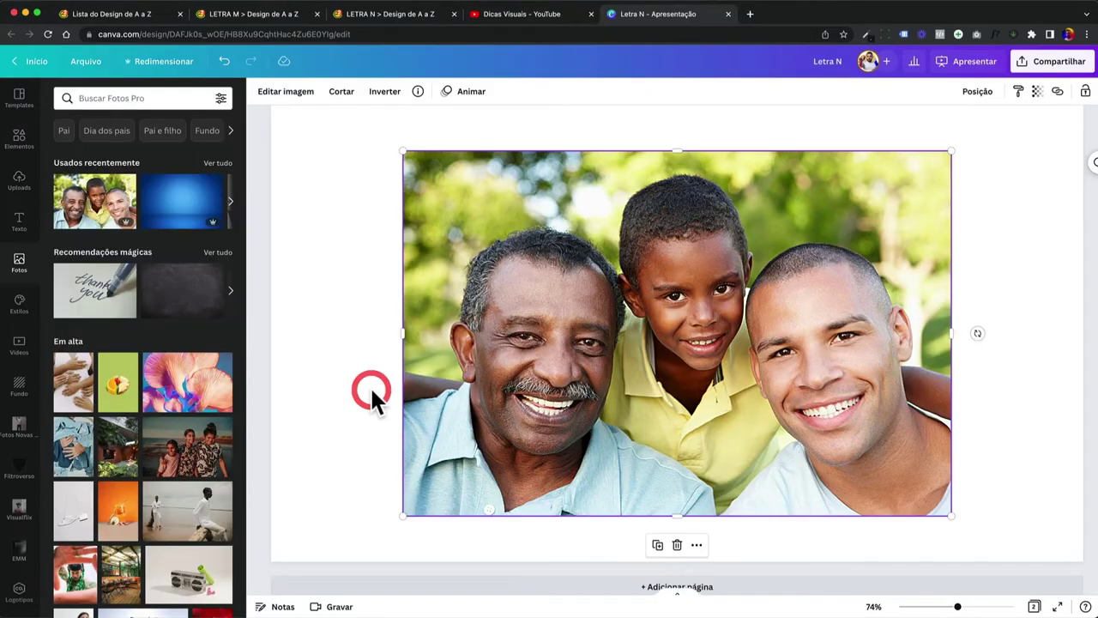
click(371, 391)
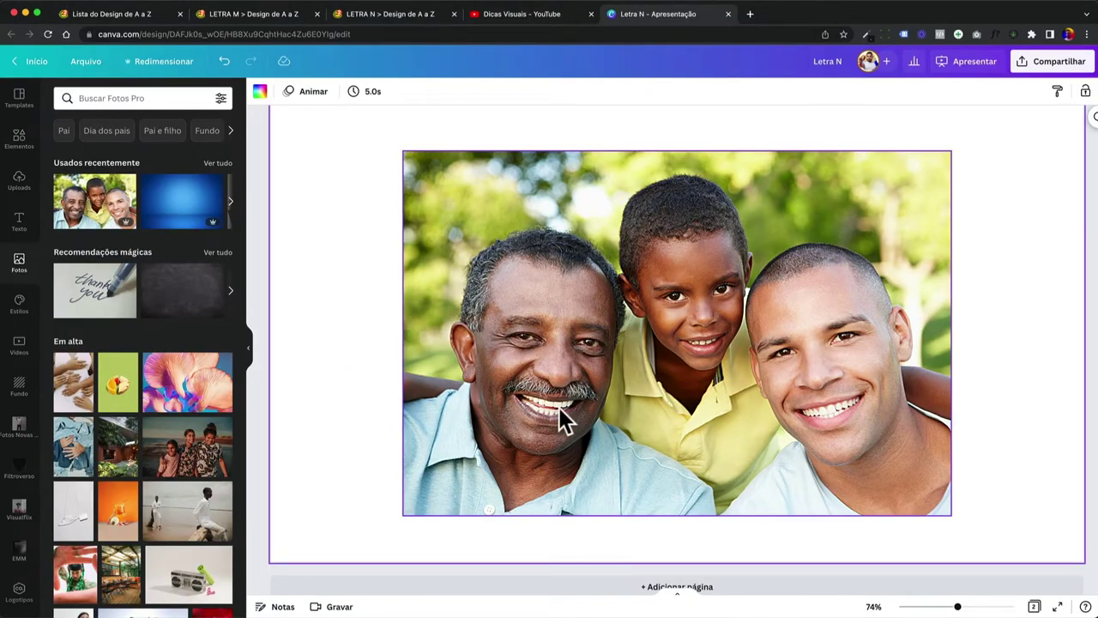
scroll(559, 412, up, 10)
double_click(707, 451)
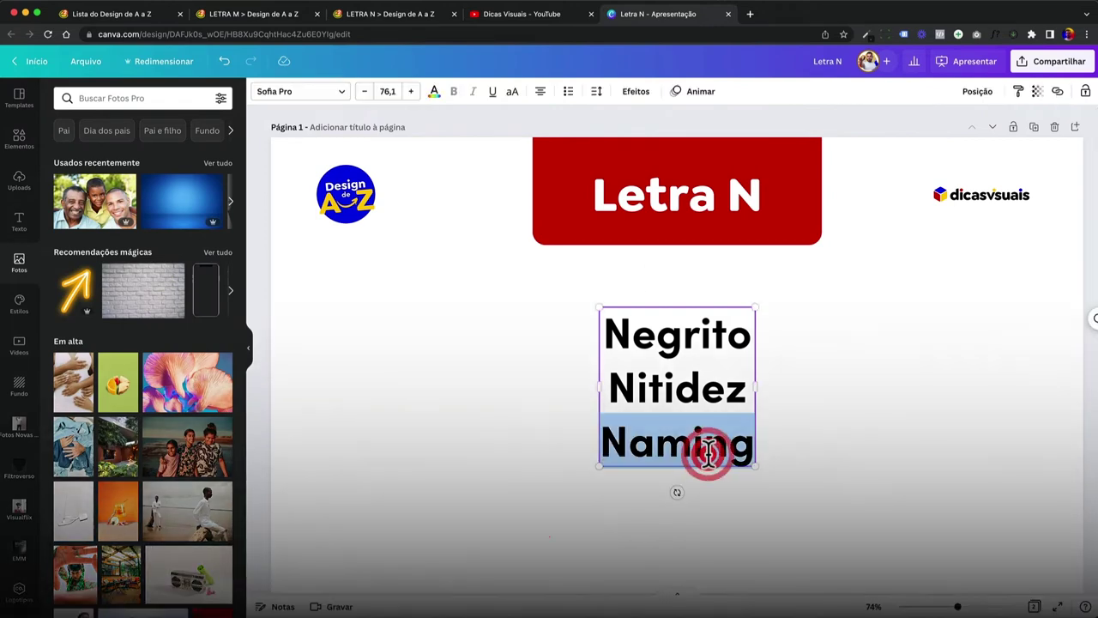
click(249, 348)
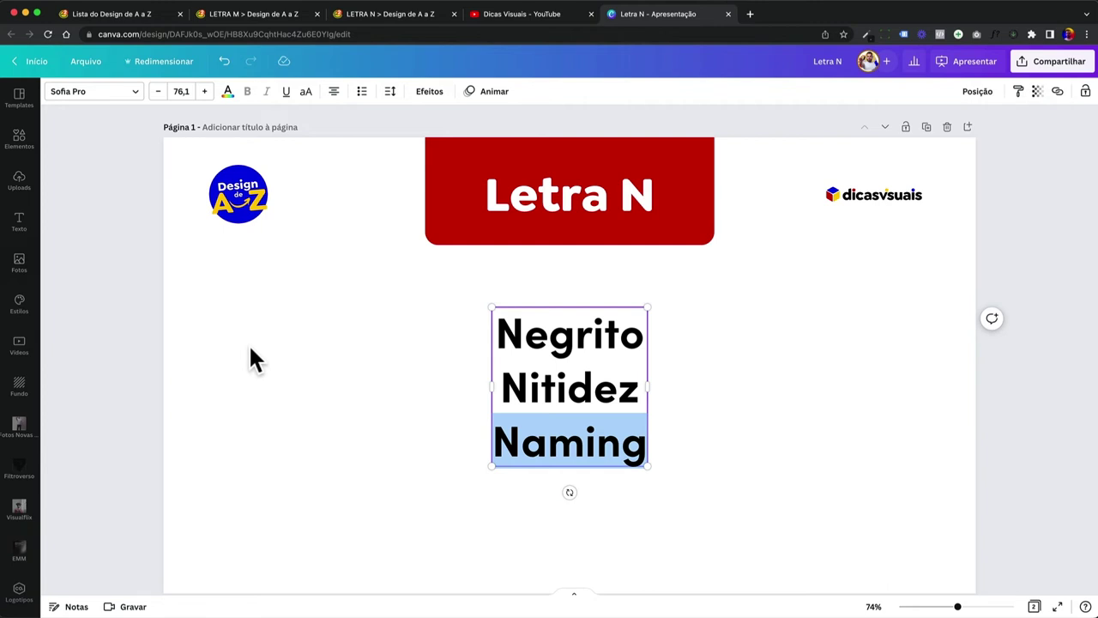
Search the Dicas Visuais YouTube channel for "naming" and return to the Letra N presentation in Canva
click(530, 15)
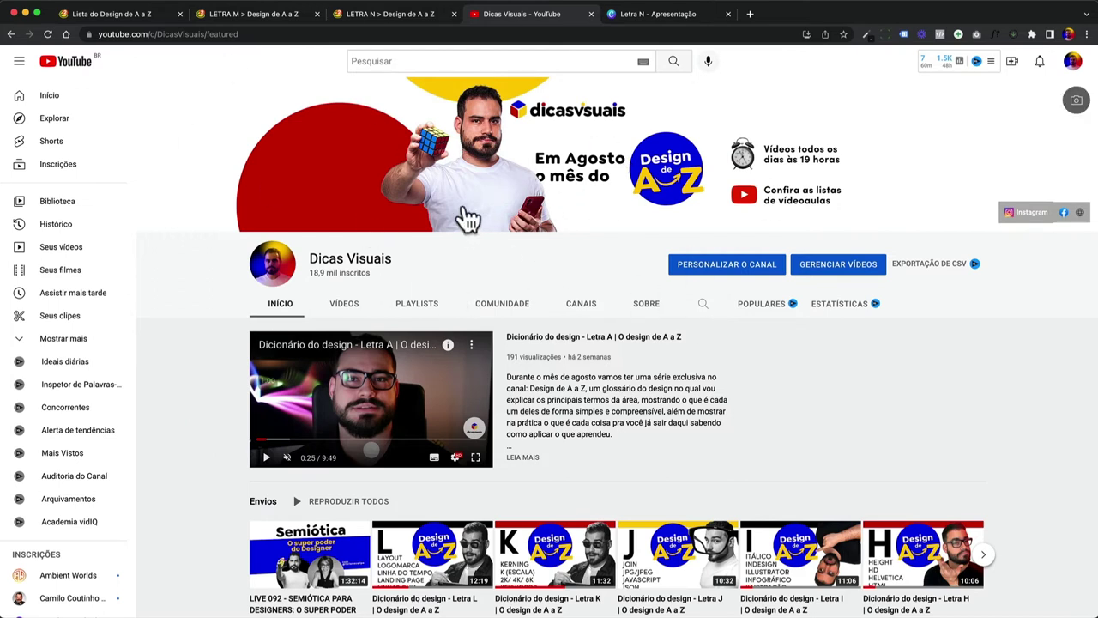
click(702, 303)
text(naming)
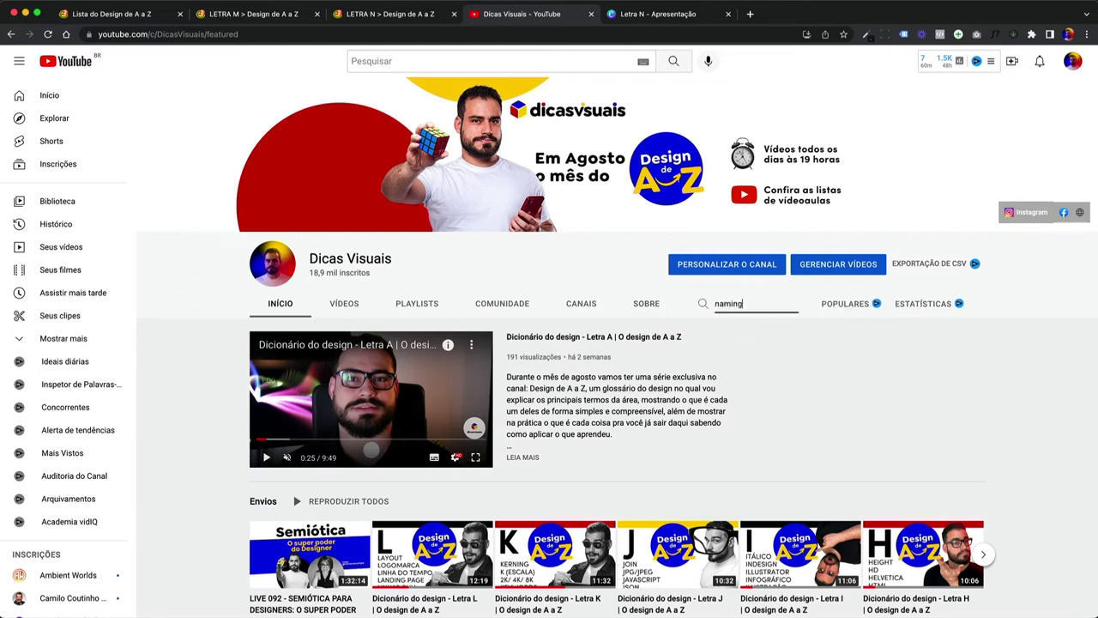
key(Return)
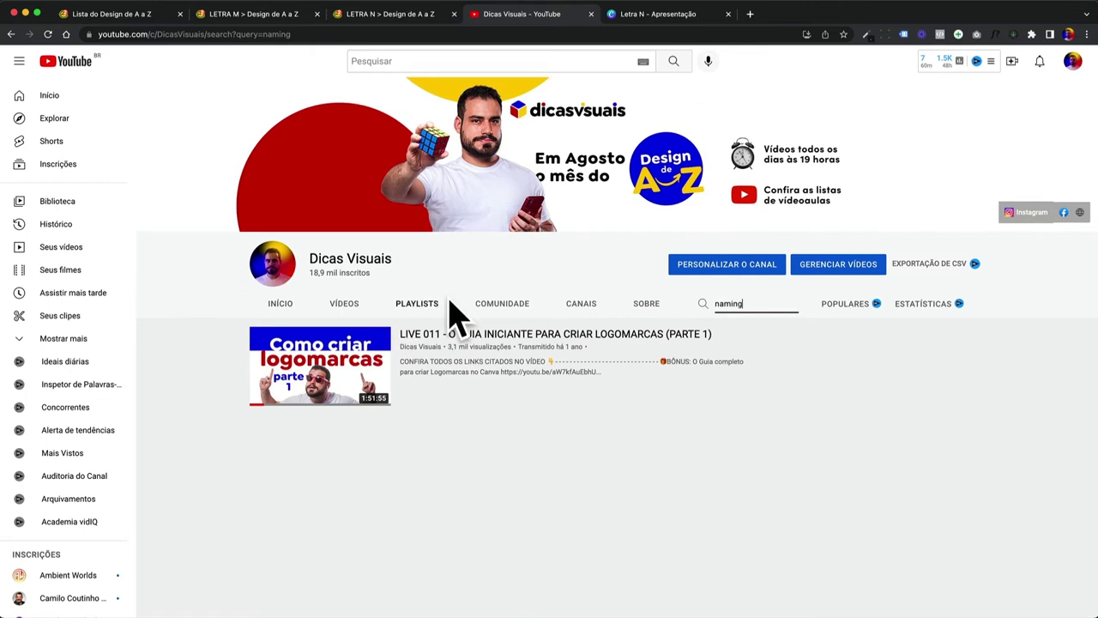
click(675, 17)
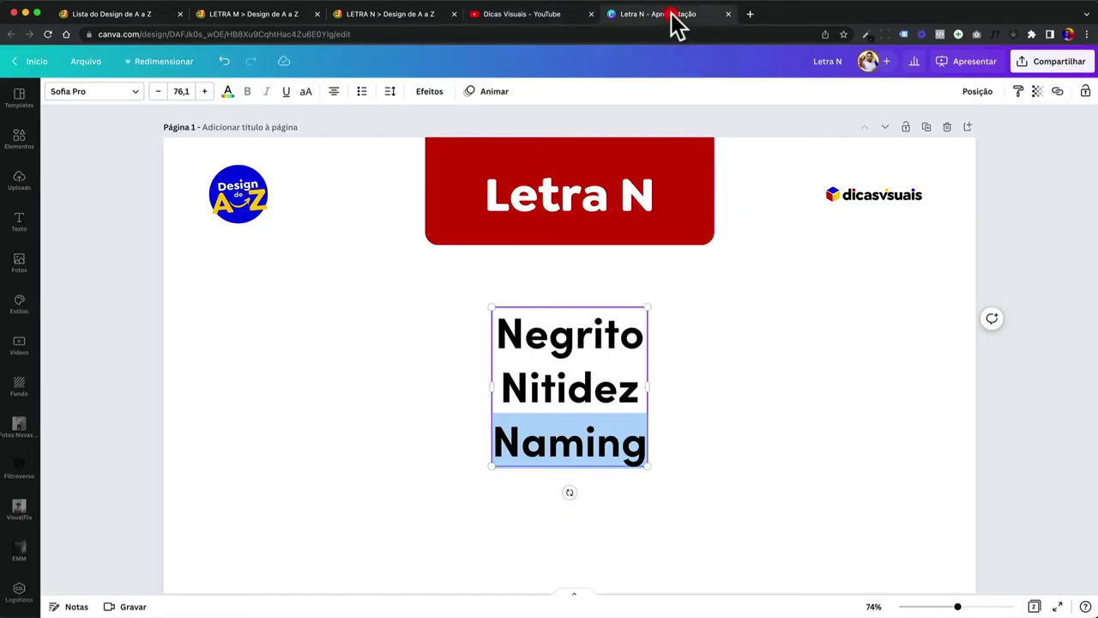
scroll(597, 451, down, 1)
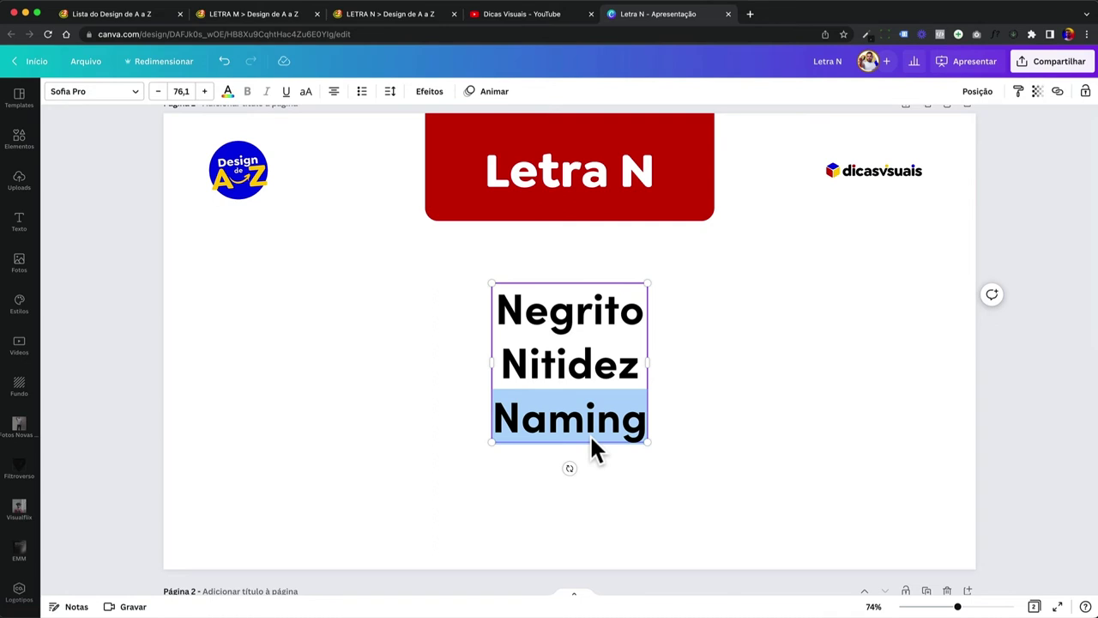
Go back to the Dicas Visuais channel on YouTube, open its home page, and pause the featured video
click(530, 16)
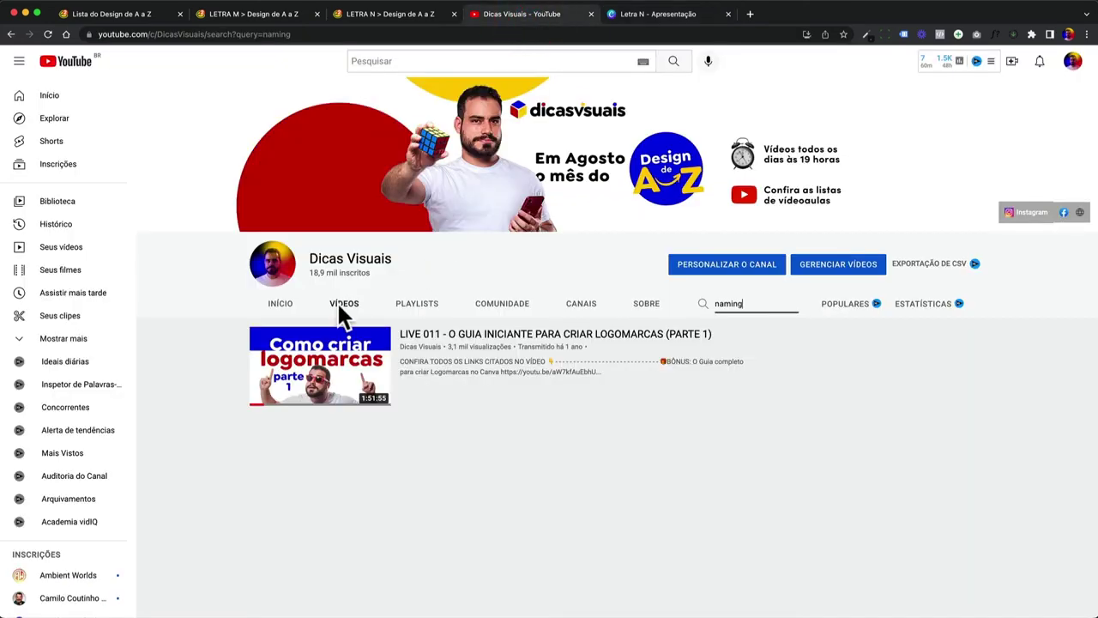
click(288, 306)
click(307, 414)
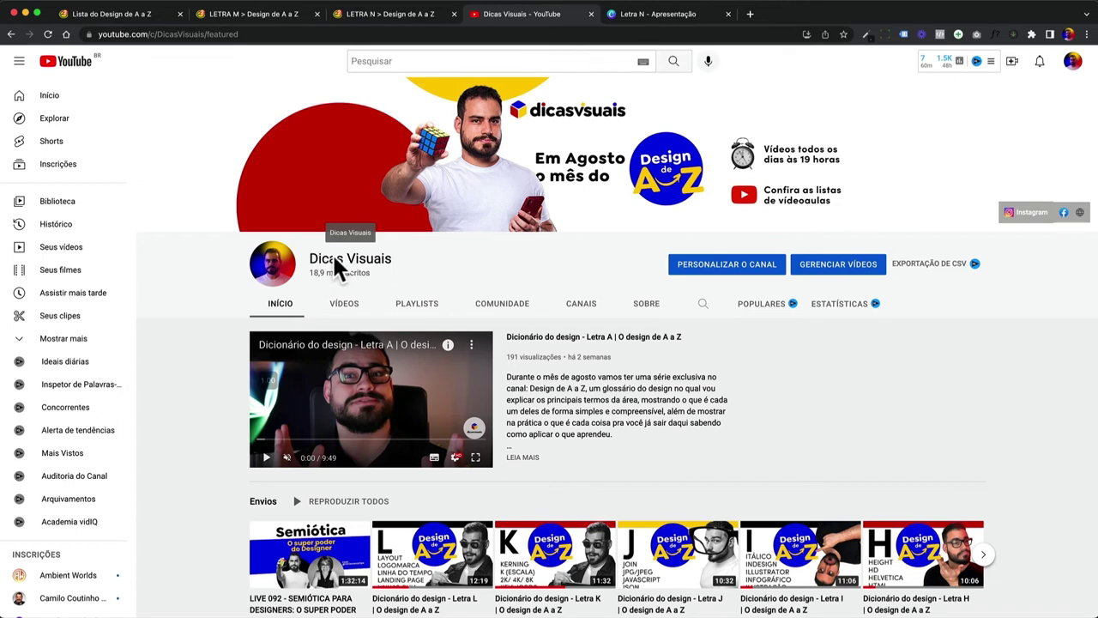